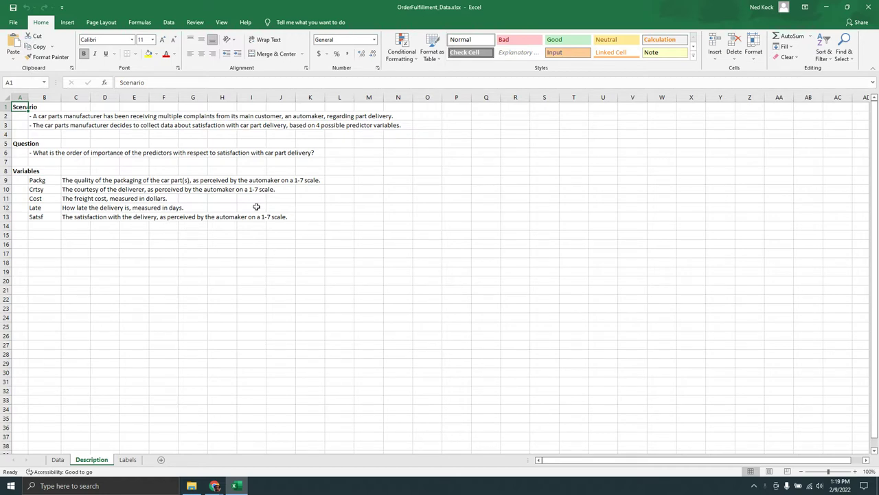
- Read through the scenario lines and the Packg, Crtsy and Cost variable rows on the Description sheet
key("Down")
key("Up")
key("Down")
key("Right")
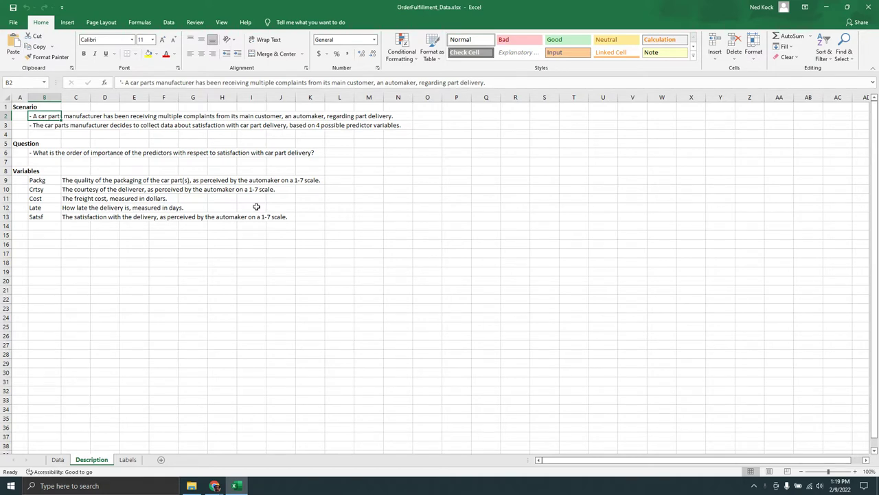
key("Left")
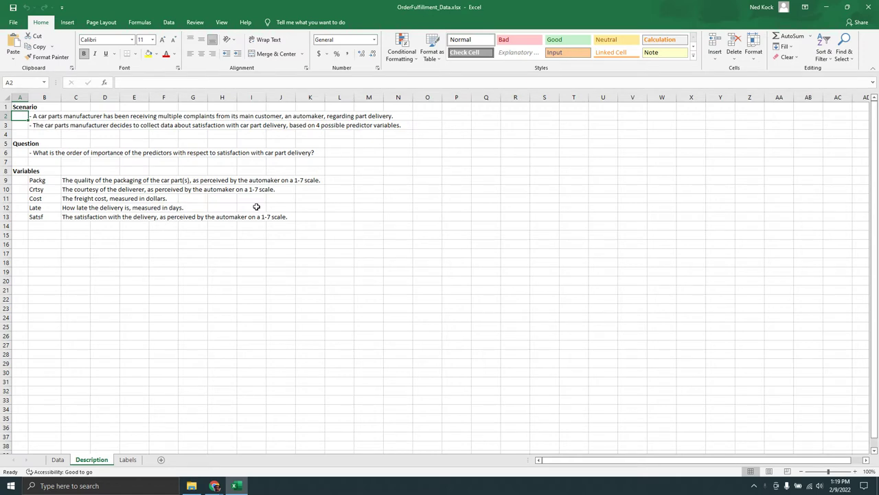
key("Down")
key("Down")
key("Down")
key("Down")
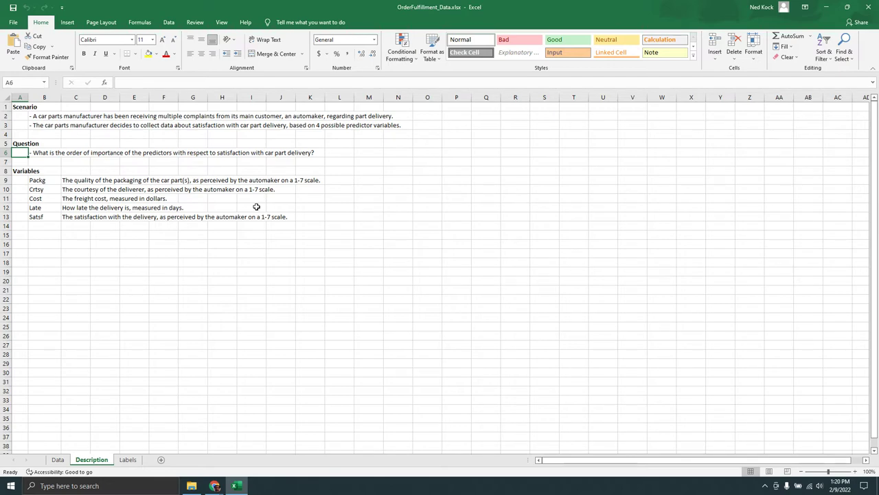
key("Down")
key("Down")
key("Down")
key("Down")
key("Up")
key("Down")
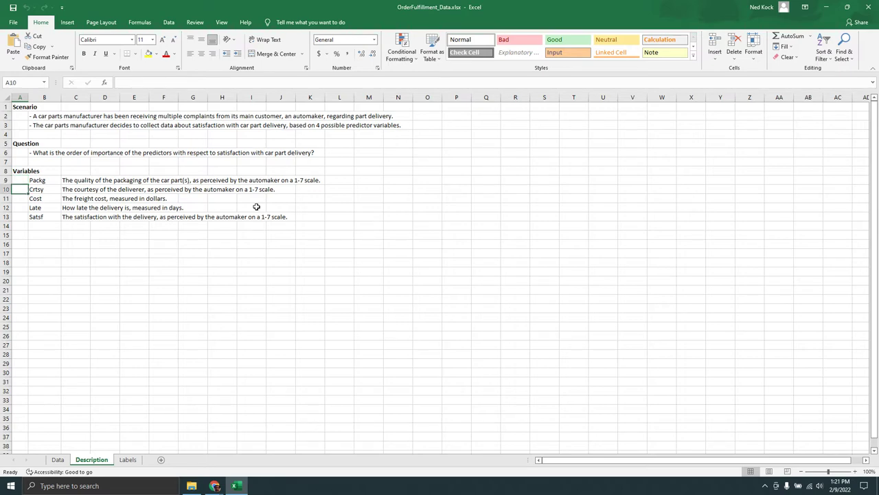
key("Down")
key("Down")
key("Down")
- Select the Satsf variable row, then switch to the Data sheet
left_click(256, 207)
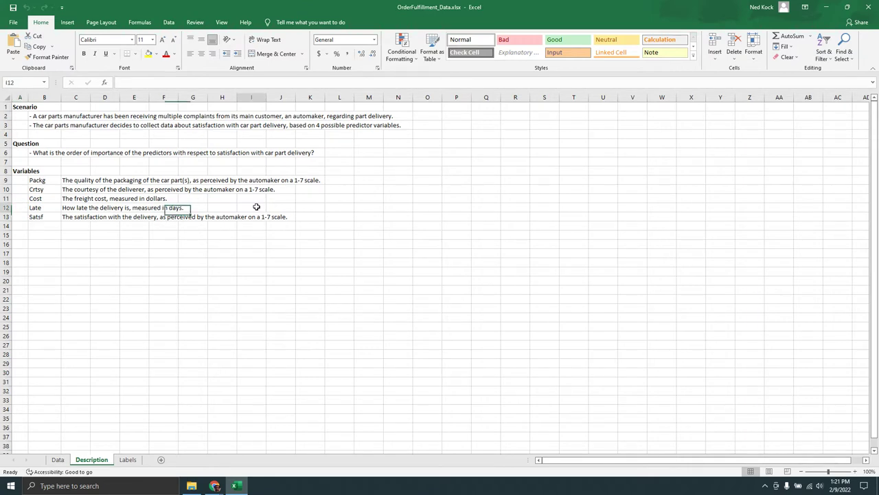
left_click(18, 217)
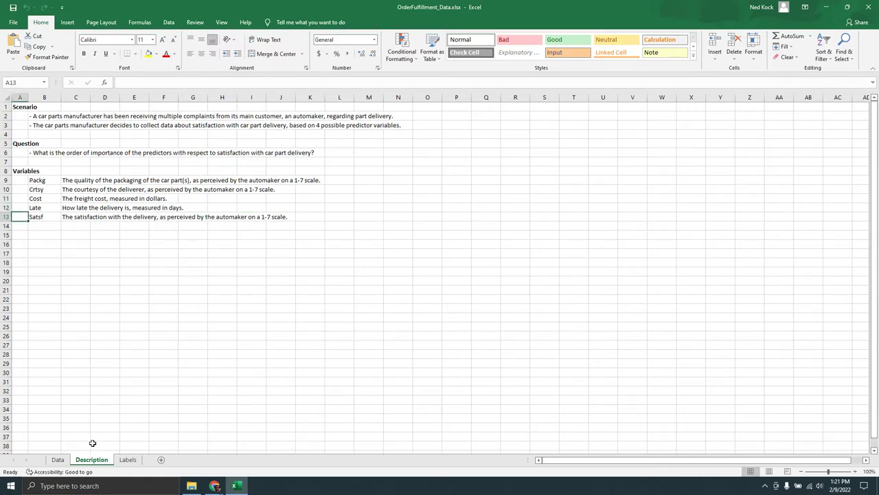
left_click(57, 460)
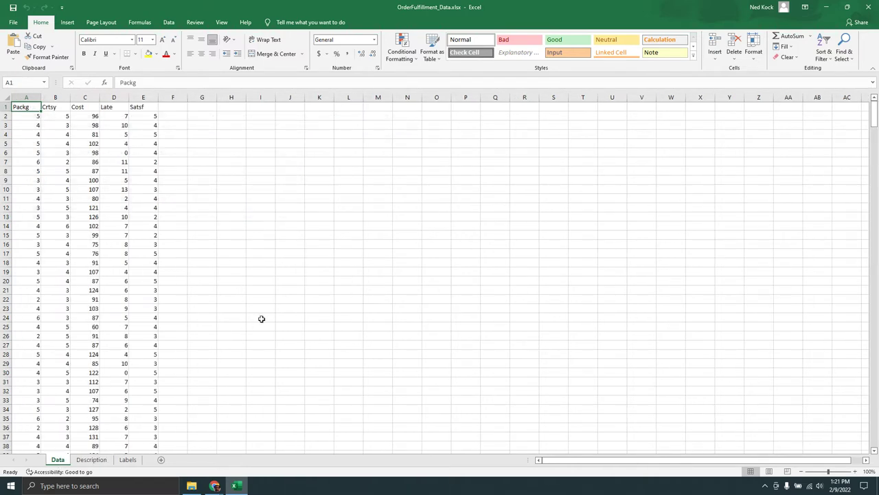
key("Right")
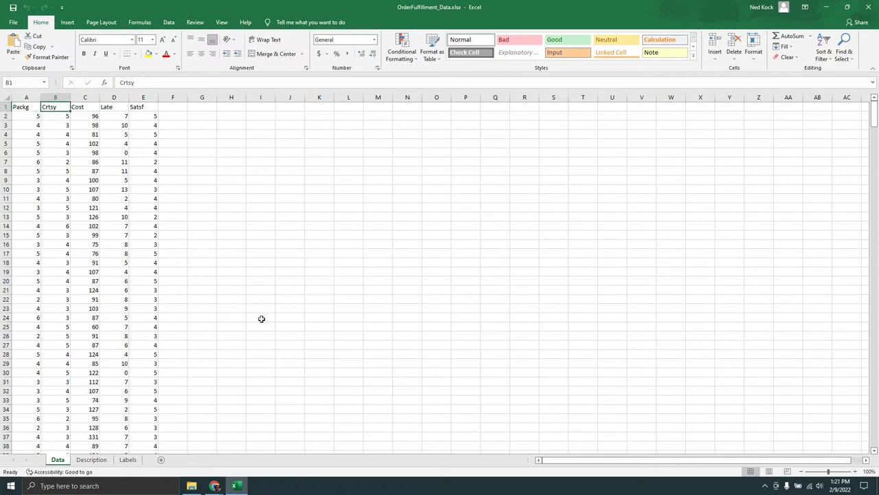
key("Down")
key("Right")
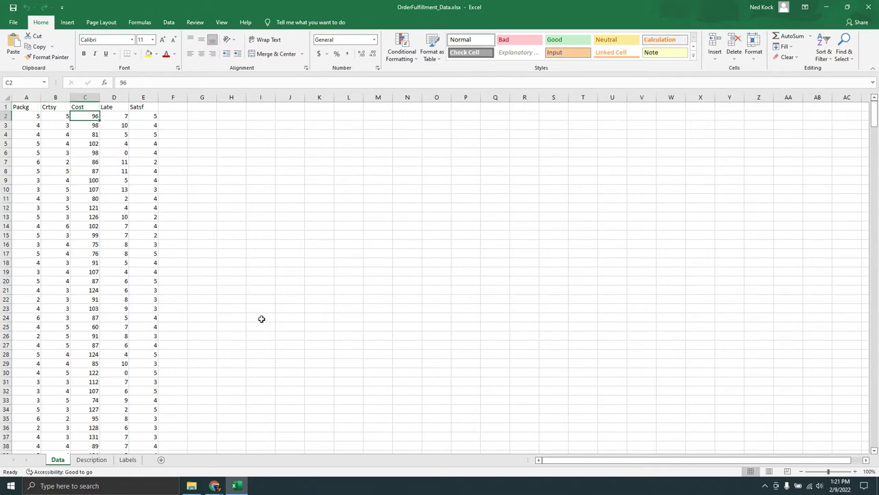
key("Right")
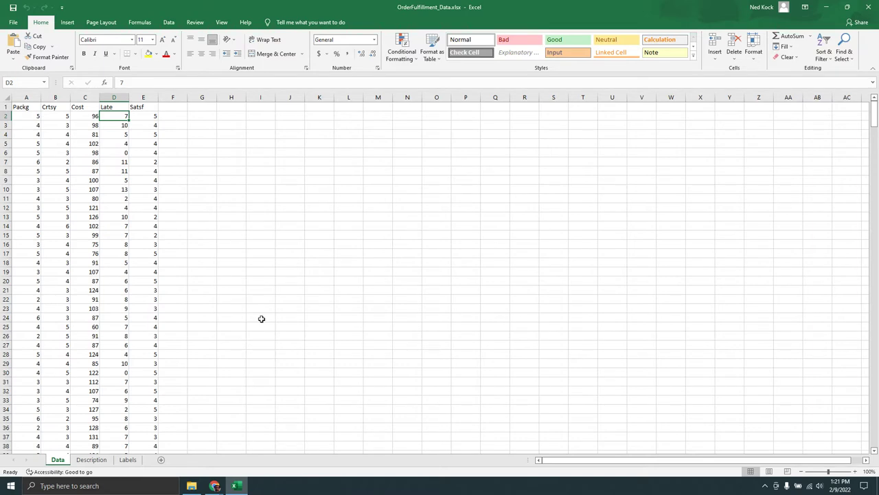
left_click(91, 460)
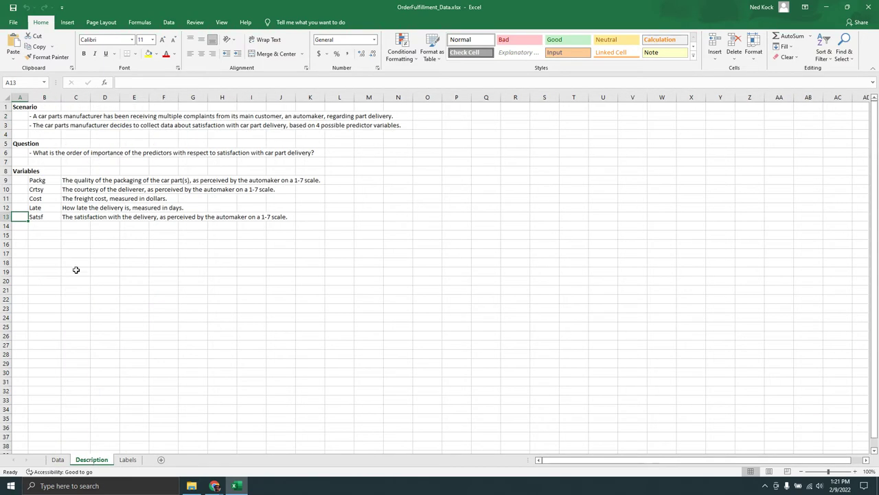
left_click(58, 459)
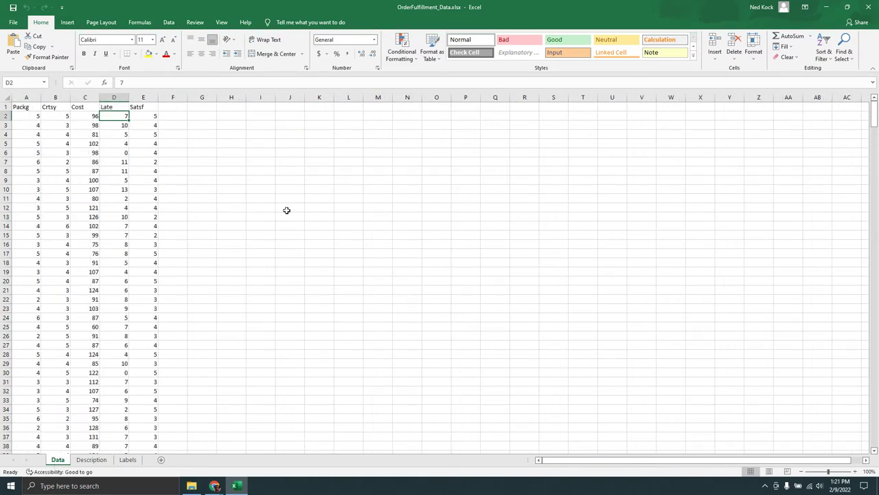
key("Down")
key("Down")
key("Down")
key("Down")
key("Down")
key("Down")
key("Down")
key("Down")
key("Down")
key("Down")
key("Down")
key("Down")
key("Down")
key("Down")
key("Down")
key("Down")
key("Down")
key("Down")
key("Down")
key("Down")
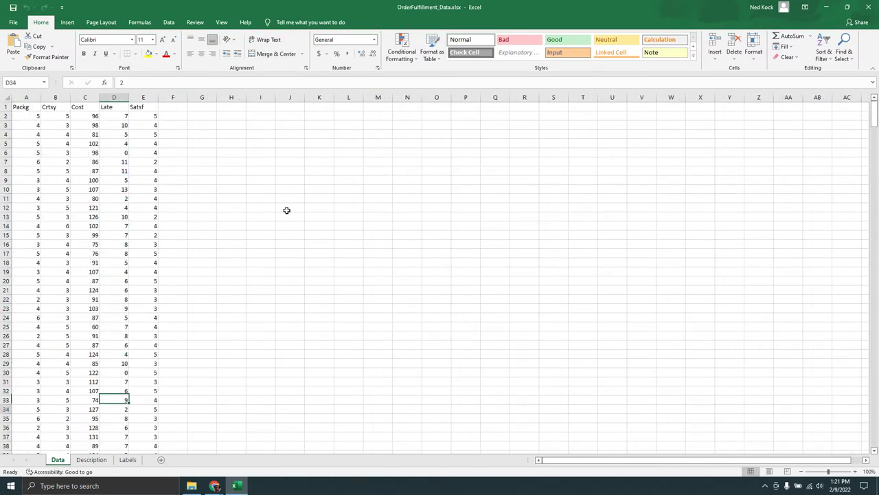
key("Down")
key("Down")
key("Down")
key("Down")
key("Down")
key("Down")
key("Down")
key("Down")
key("Down")
key("Down")
key("Down")
key("Down")
key("Down")
key("Down")
key("Down")
key("Down")
key("Down")
key("Down")
key("Down")
key("Down")
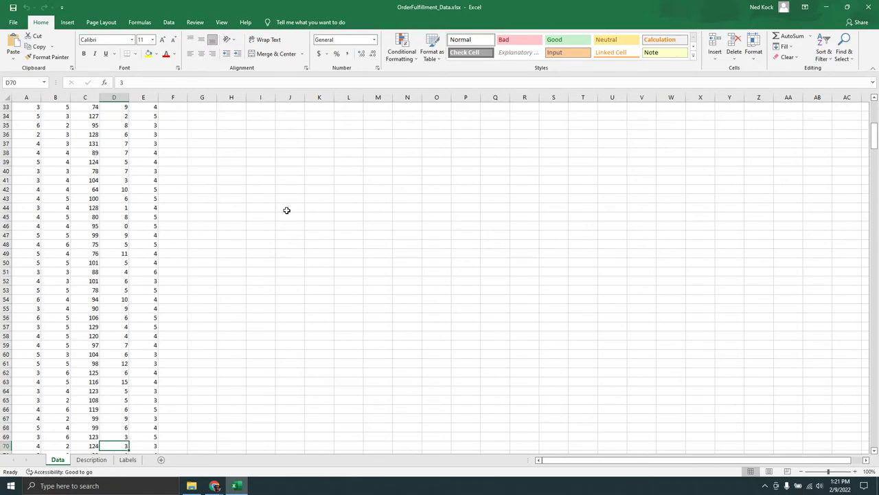
key("Down")
key("Down")
key("Down")
key("Down")
key("Down")
key("Down")
key("Down")
key("Down")
key("Down")
key("Down")
key("Down")
key("Down")
key("Down")
key("Down")
key("Down")
key("Down")
key("Down")
key("Down")
key("Down")
key("Down")
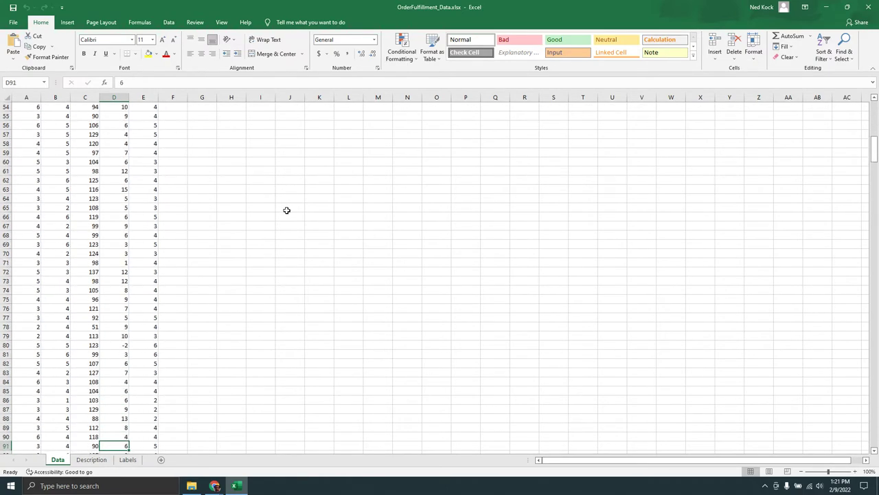
key("Down")
key("Down")
key("Down")
key("Down")
key("Up")
key("Up")
key("Up")
key("Up")
key("Up")
key("Up")
key("Up")
key("Up")
key("Up")
key("Up")
key("Up")
key("Up")
key("Up")
key("Up")
key("Up")
key("Up")
key("Up")
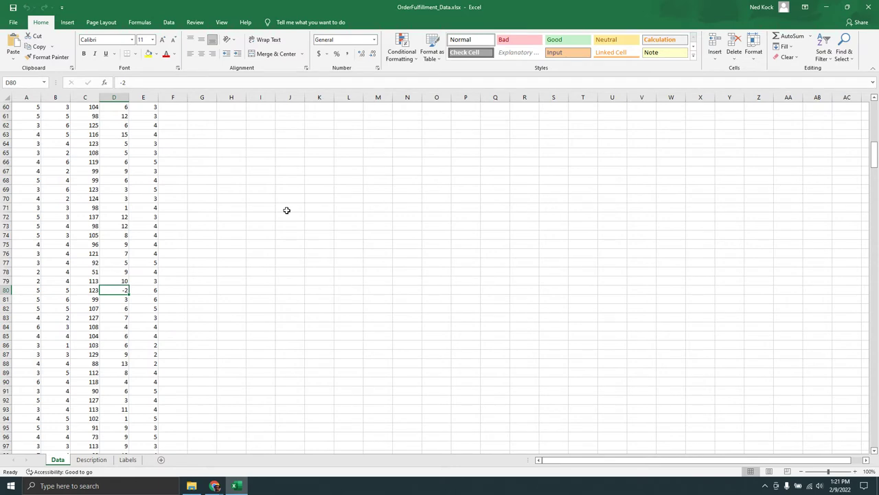
key("Up")
key("Up")
key("Up")
key("Up")
key("Up")
key("Up")
key("Up")
key("Up")
key("Up")
key("Up")
key("Up")
key("Up")
key("Up")
key("Up")
key("Up")
key("Up")
key("Up")
key("Up")
key("Up")
key("Up")
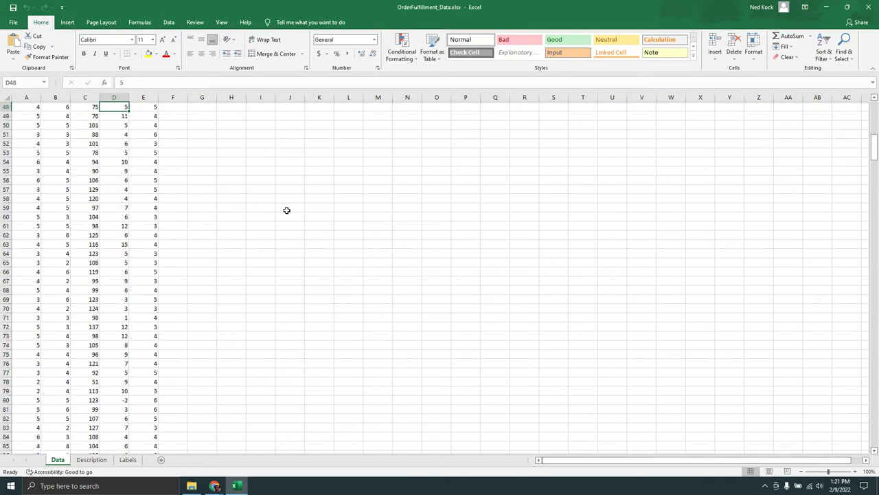
key("Up")
key("Up")
key("Up")
key("Up")
key("Up")
key("Up")
key("Up")
key("Up")
key("Up")
key("Up")
key("Up")
key("Up")
key("Up")
key("Up")
key("Up")
key("Up")
key("Up")
key("Up")
key("Up")
key("Up")
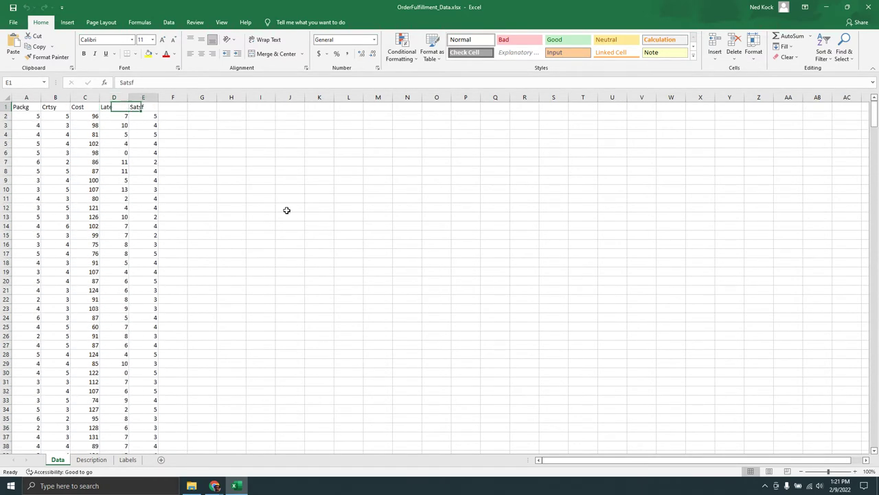
key("Right")
key("Down")
key("Left")
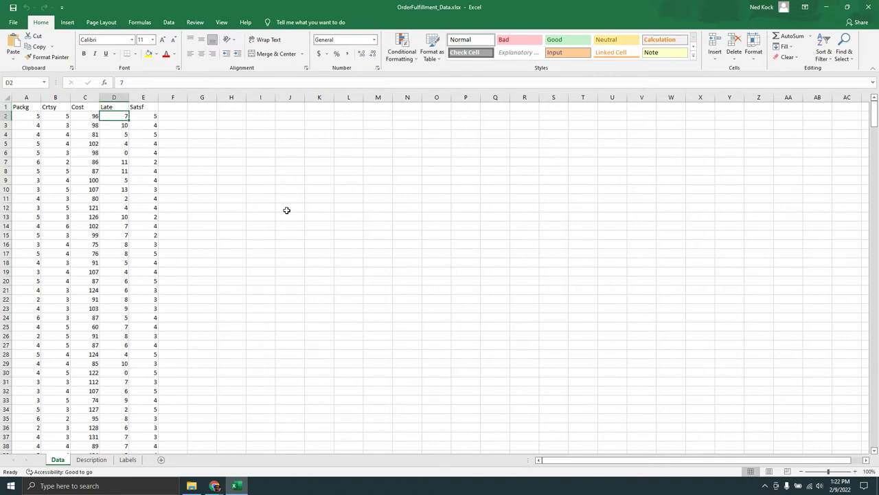
key("Right")
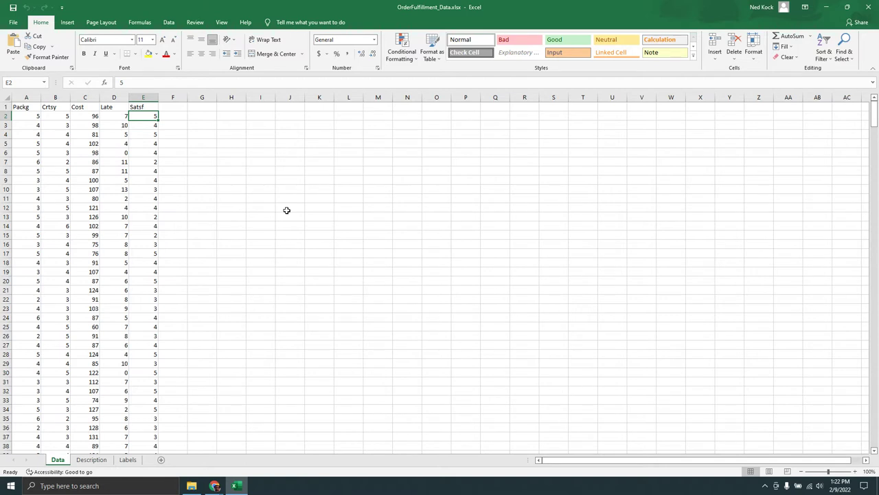
key("Up")
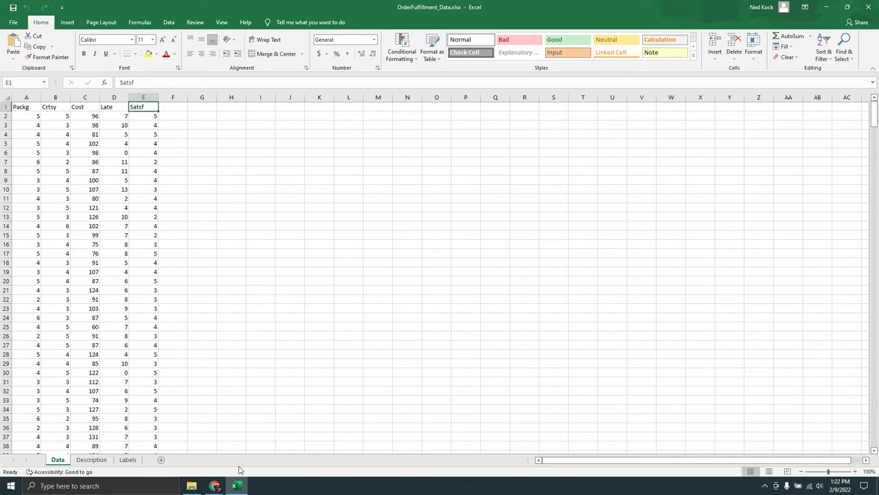
left_click(214, 487)
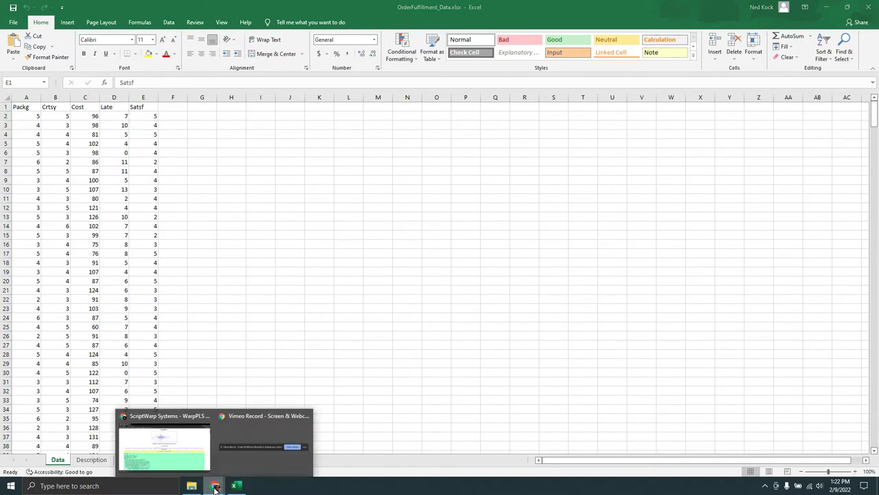
- Bring up the ScriptWarp WarpPLS page in Chrome and launch WarpPLS 8.0
left_click(241, 459)
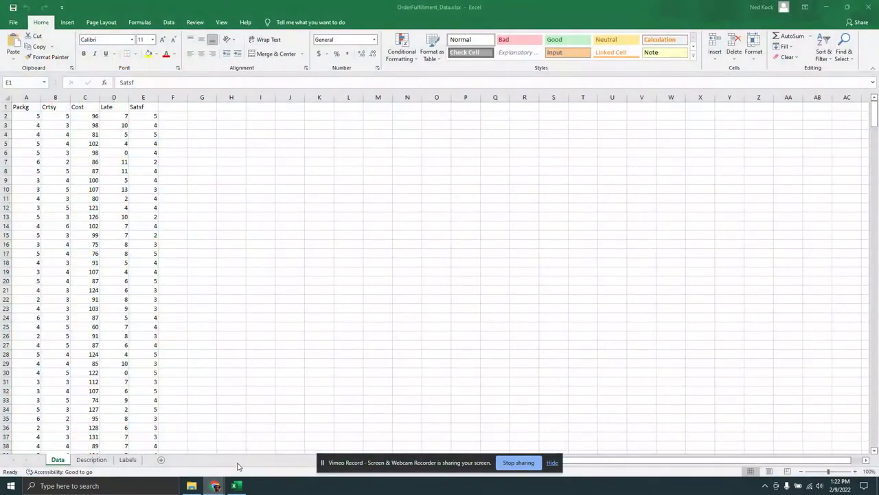
mouse_move(216, 486)
left_click(191, 470)
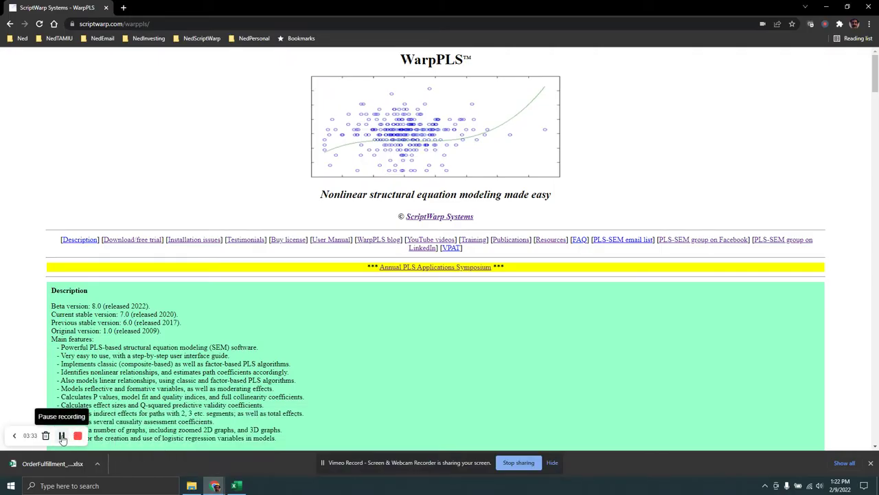
left_click(258, 485)
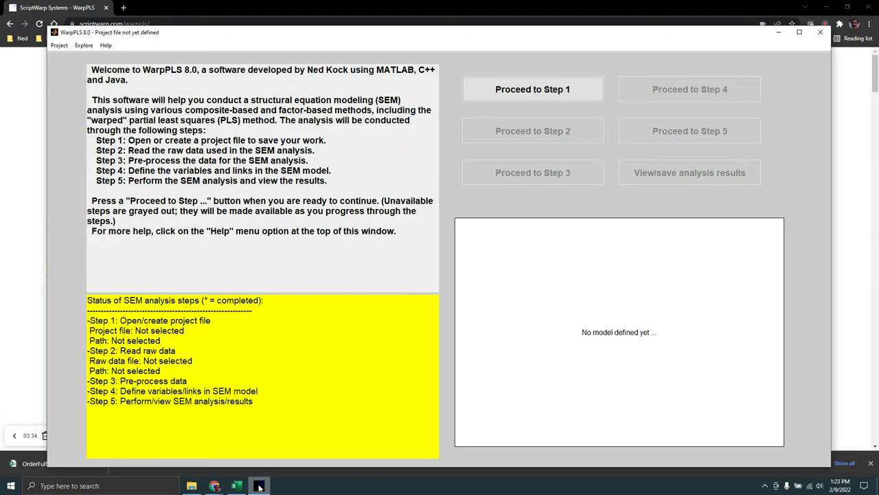
- Begin Step 1's new project file, saving to the Downloads folder
left_click(529, 89)
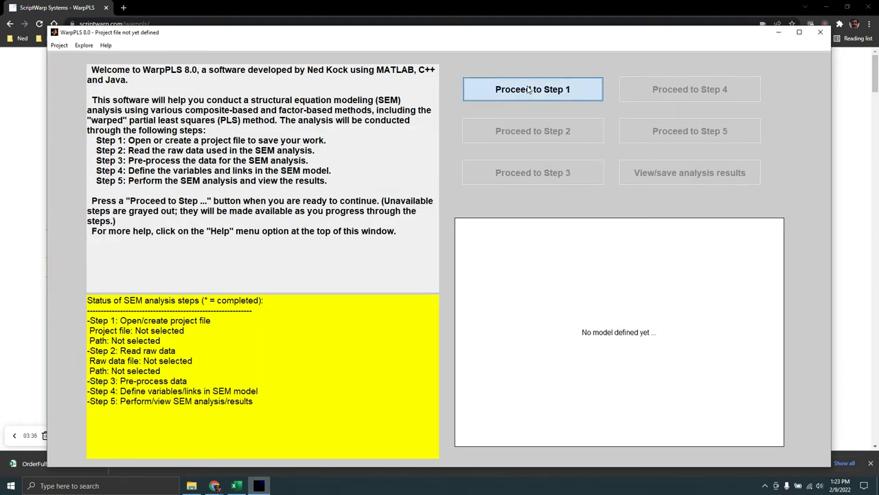
left_click(578, 226)
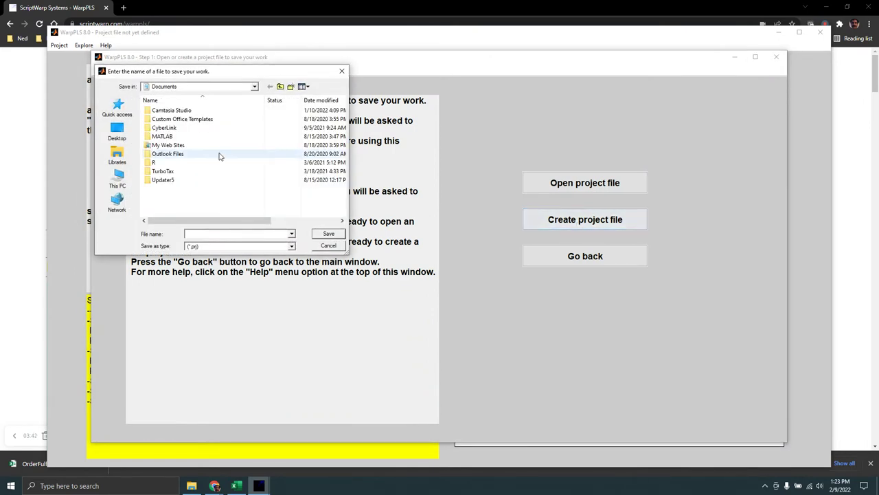
left_click(255, 88)
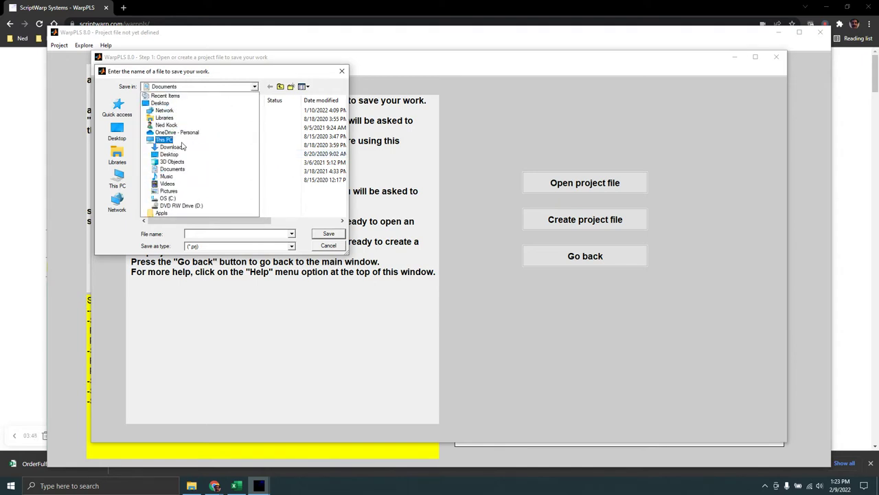
left_click(182, 146)
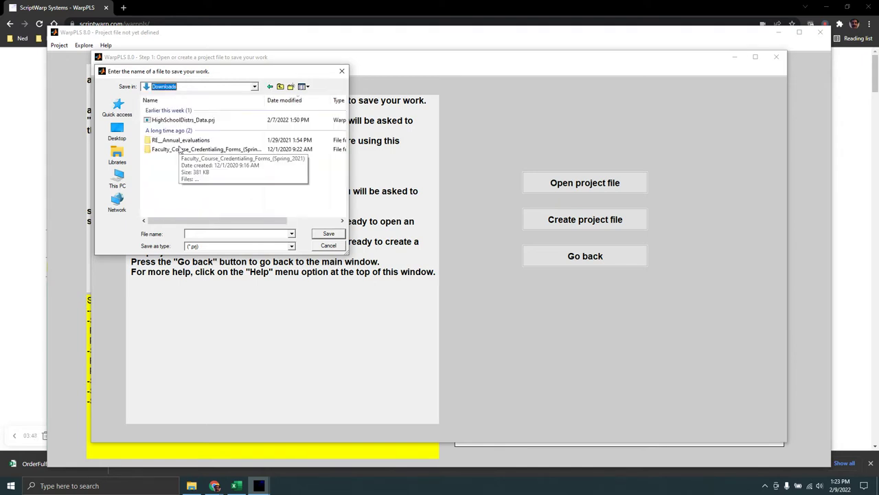
- Name the project OrderFulfillment_Data.prj, save it, and continue to Step 2
left_click(208, 234)
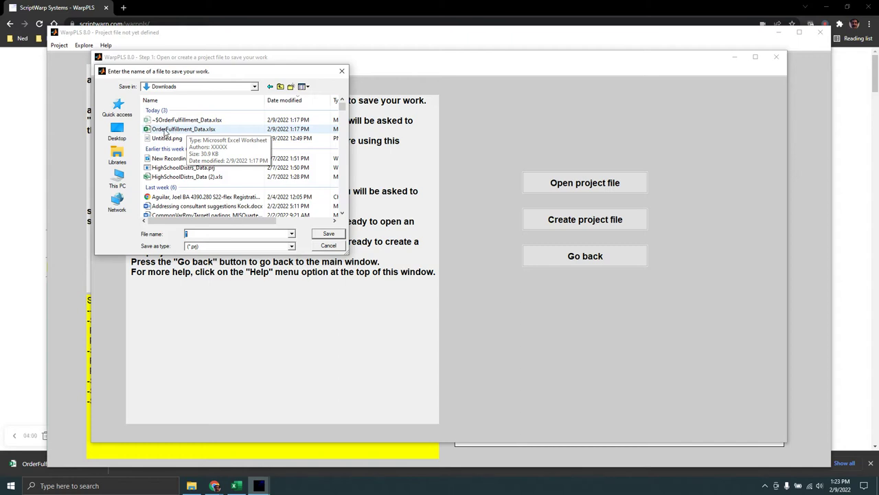
left_click(165, 131)
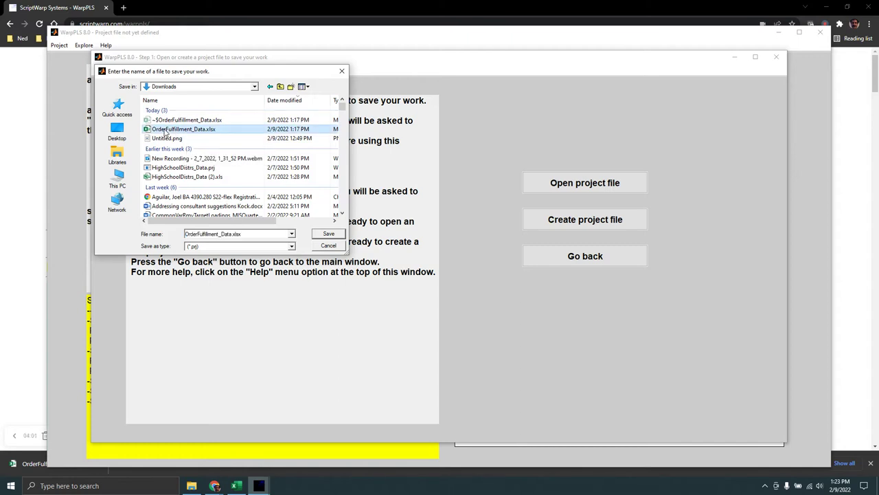
left_click(246, 234)
left_click(250, 235)
key("BackSpace")
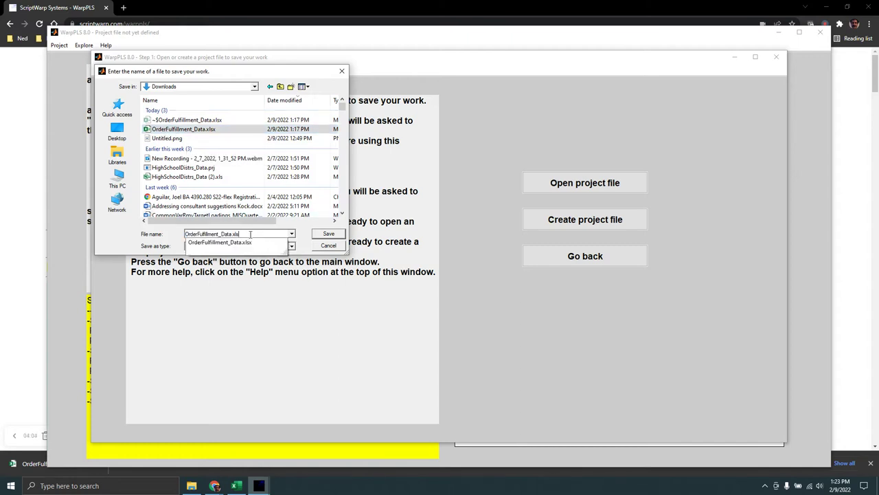
type("prj")
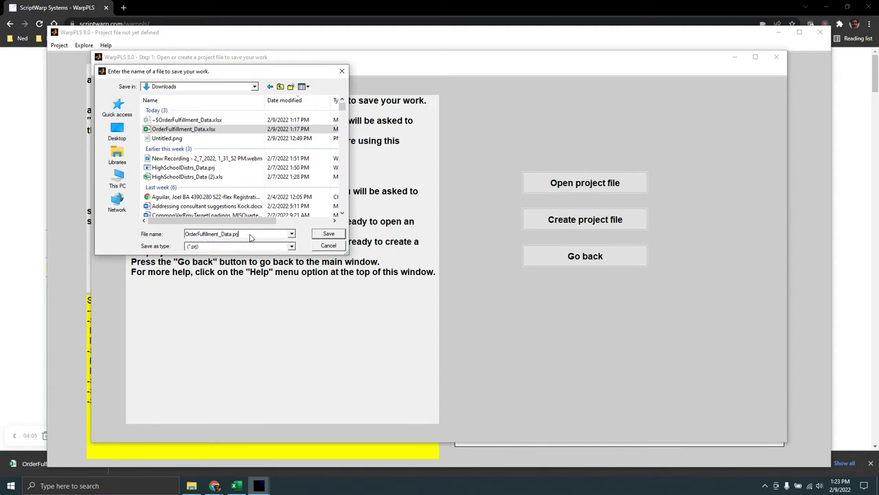
left_click(327, 235)
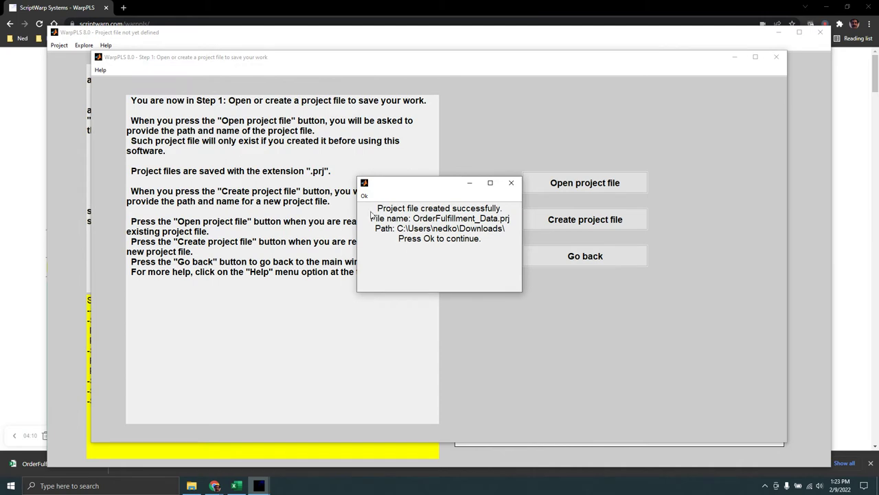
left_click(364, 197)
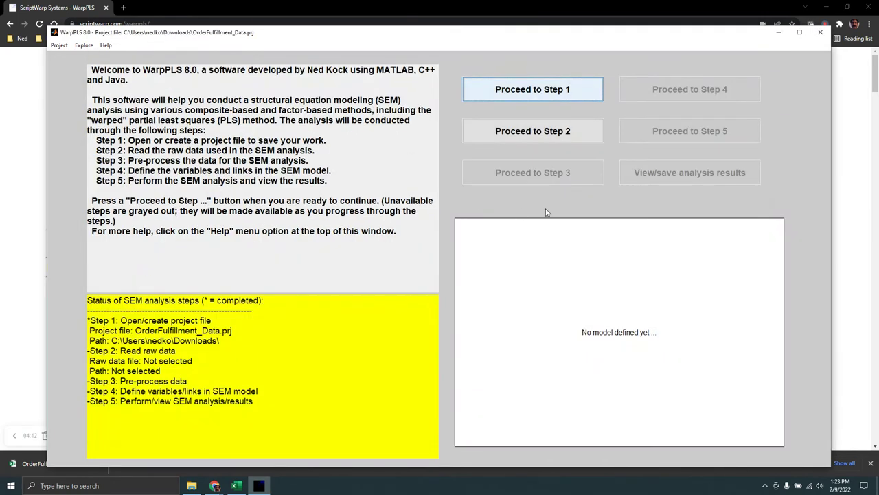
left_click(517, 131)
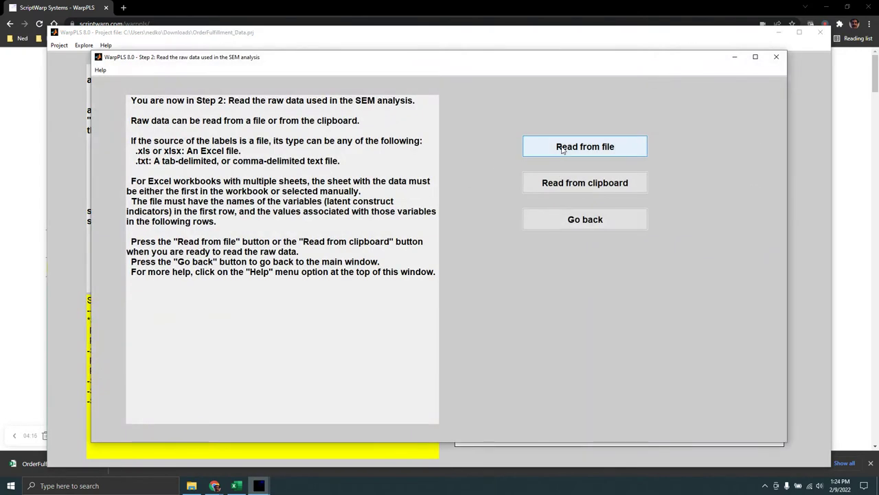
- Read data from file, filtering to *.xlsx and choosing OrderFulfillment_Data.xlsx
left_click(562, 149)
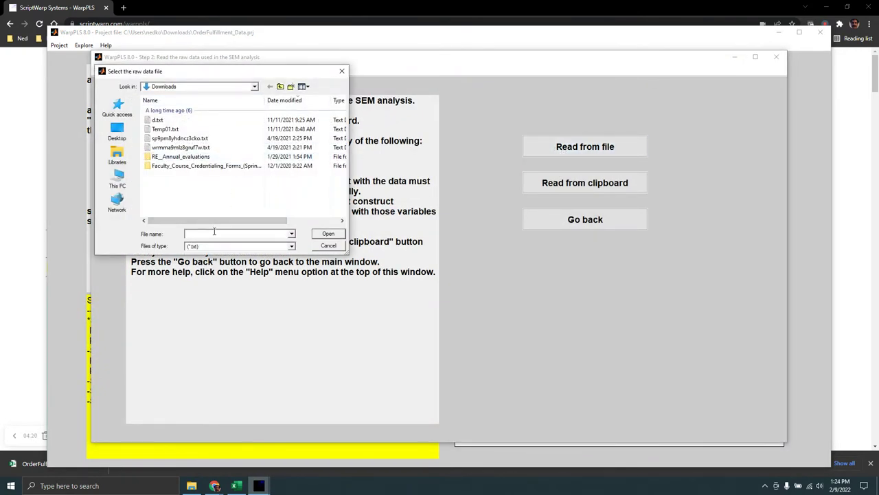
left_click(292, 247)
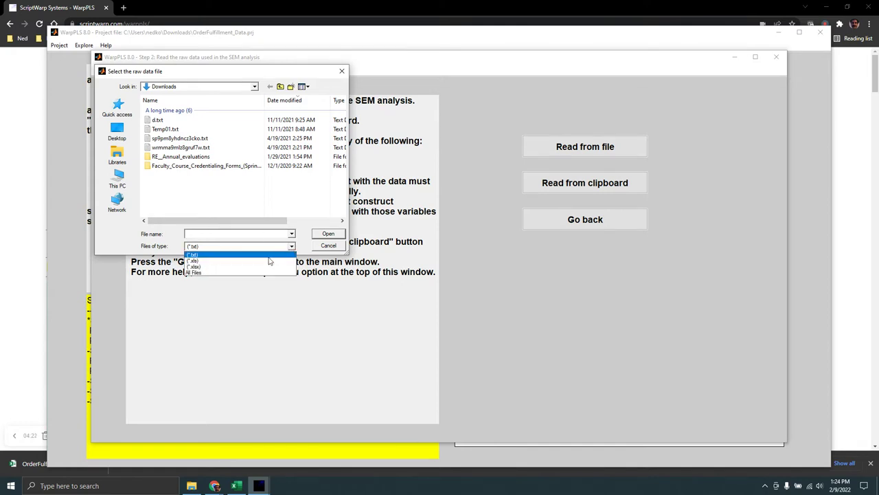
left_click(268, 262)
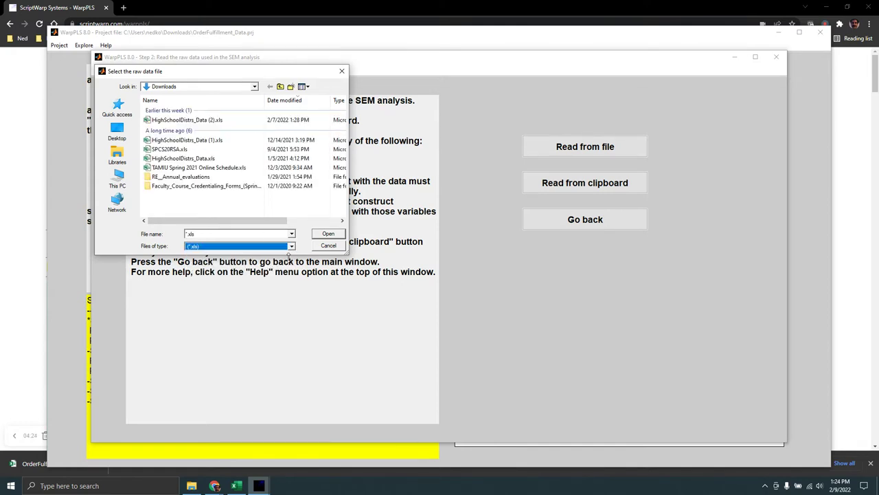
left_click(292, 247)
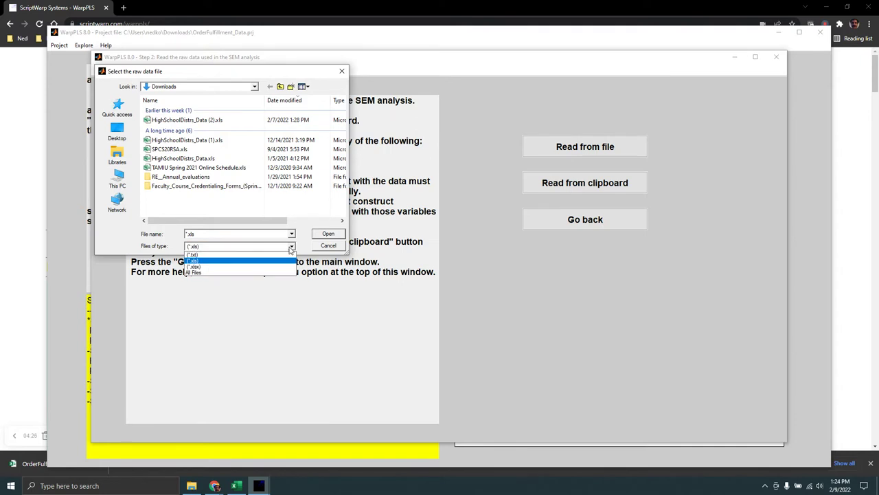
left_click(283, 267)
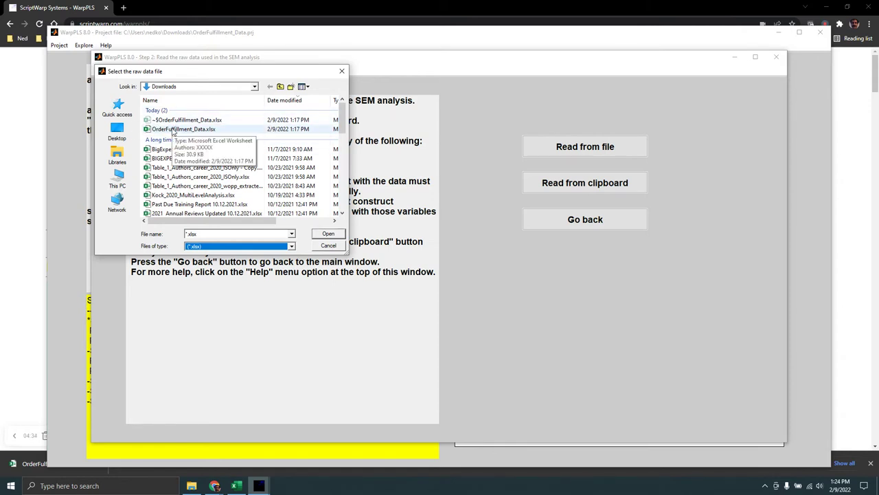
left_click(173, 131)
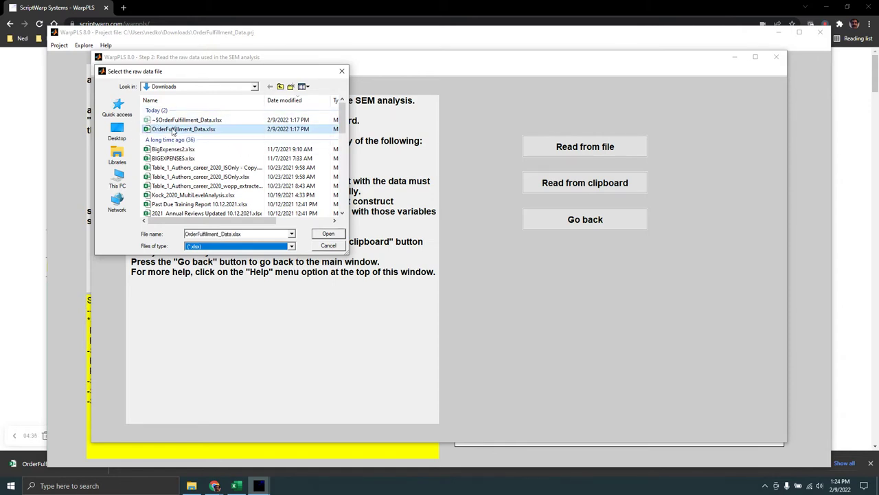
left_click(330, 235)
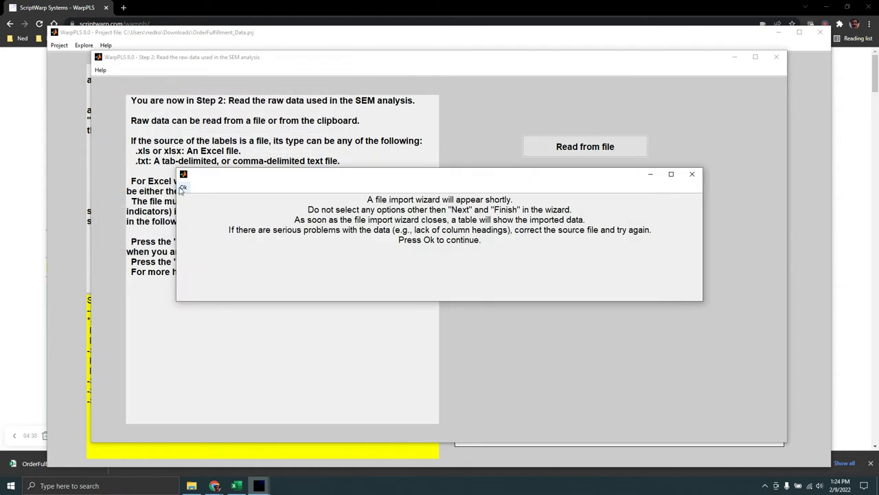
- Finish the Import Wizard and accept the imported raw data table
key("Return")
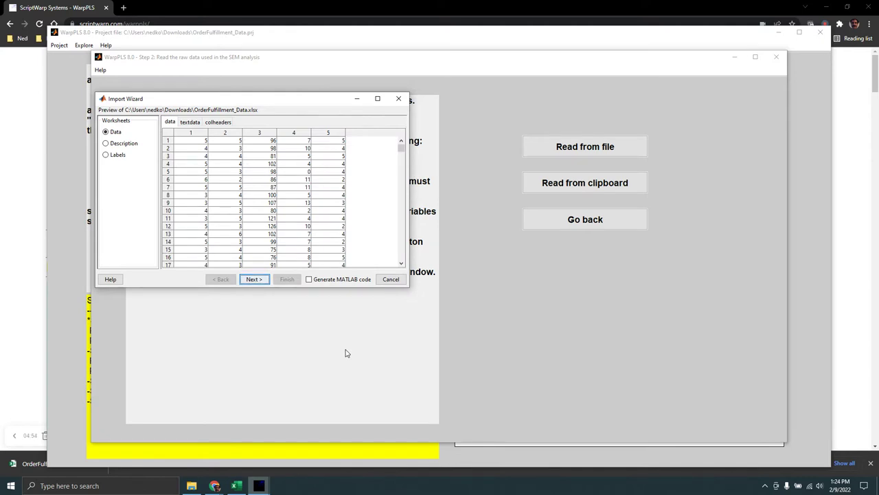
left_click(255, 279)
left_click(285, 279)
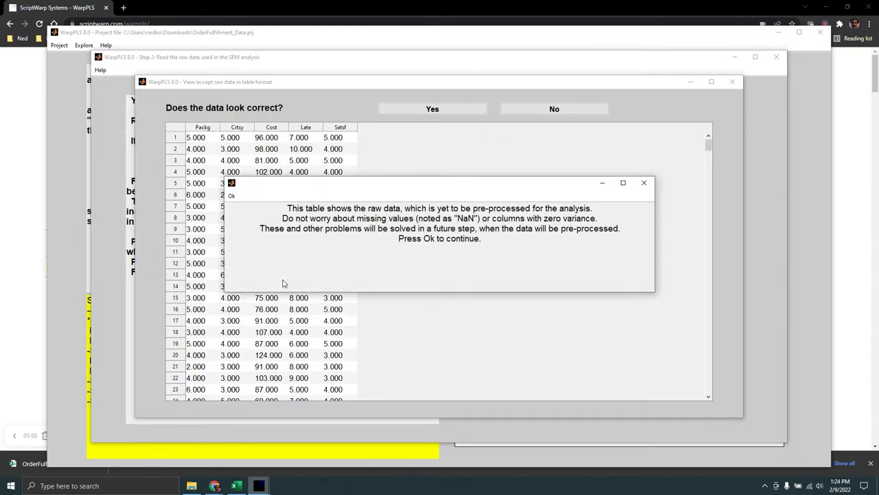
key("Return")
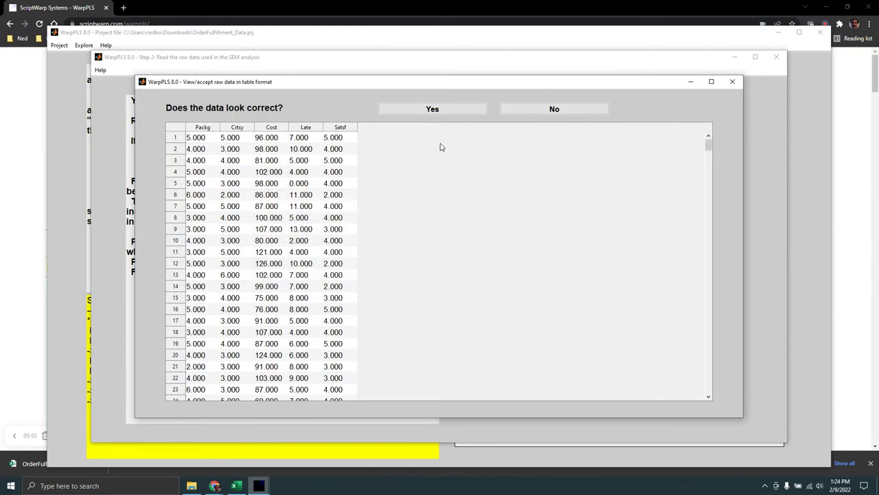
left_click(430, 110)
- Acknowledge the raw data, run Step 3 pre-processing, and accept the standardized data
left_click(362, 197)
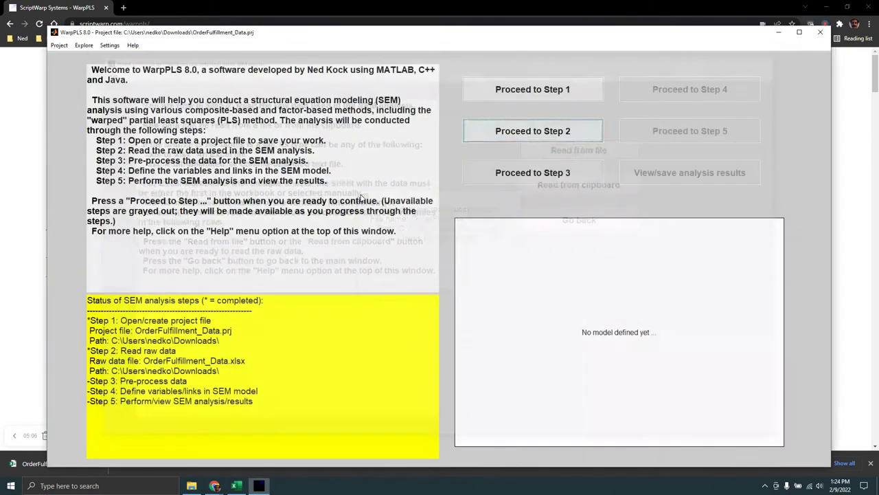
left_click(497, 177)
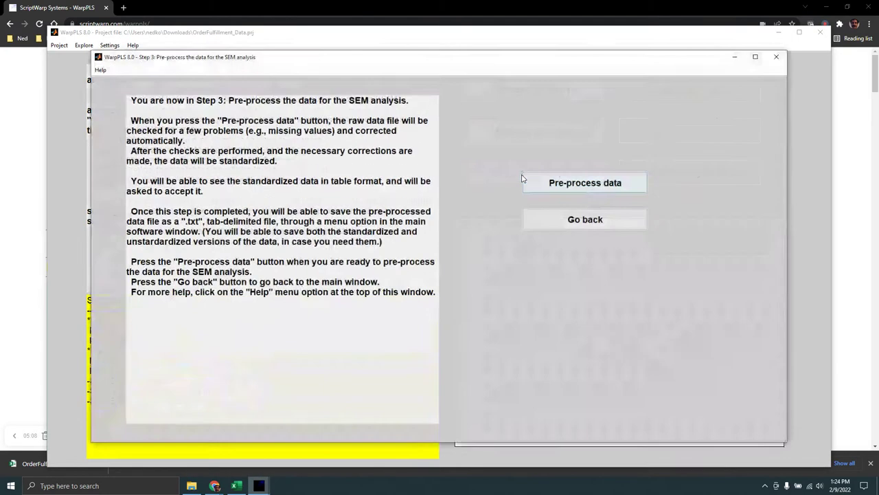
left_click(602, 184)
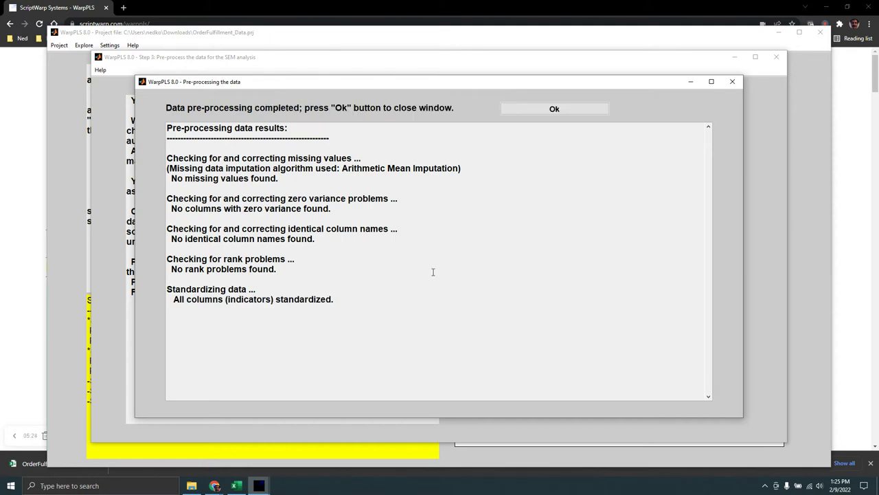
left_click(555, 109)
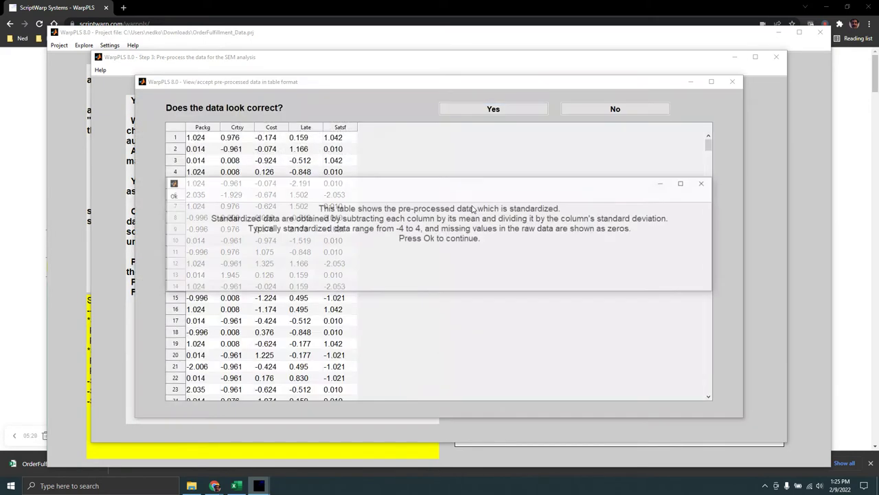
left_click(174, 196)
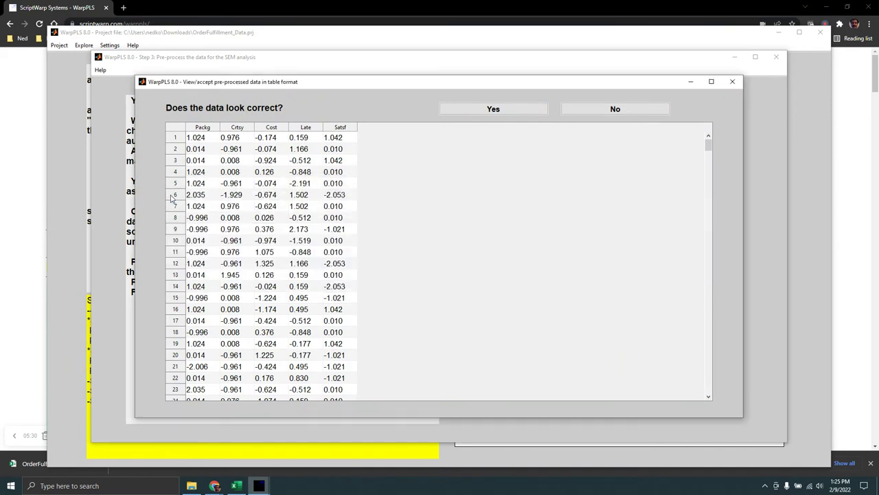
left_click(491, 113)
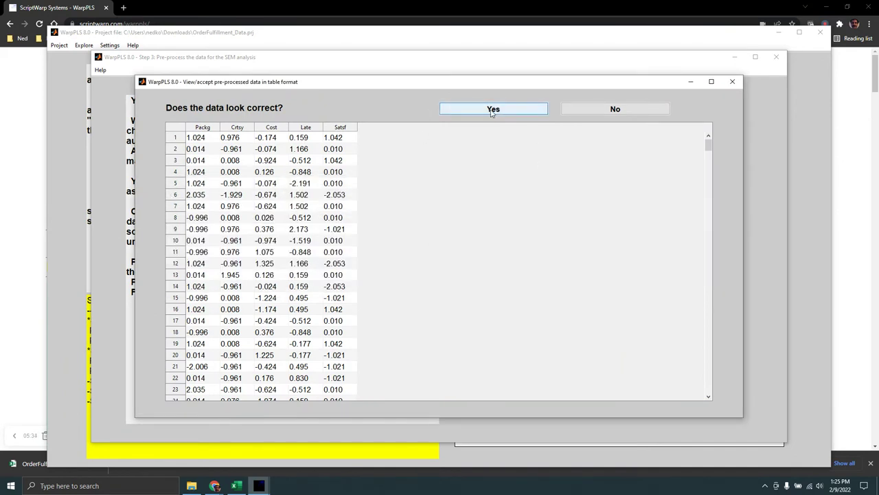
left_click(492, 113)
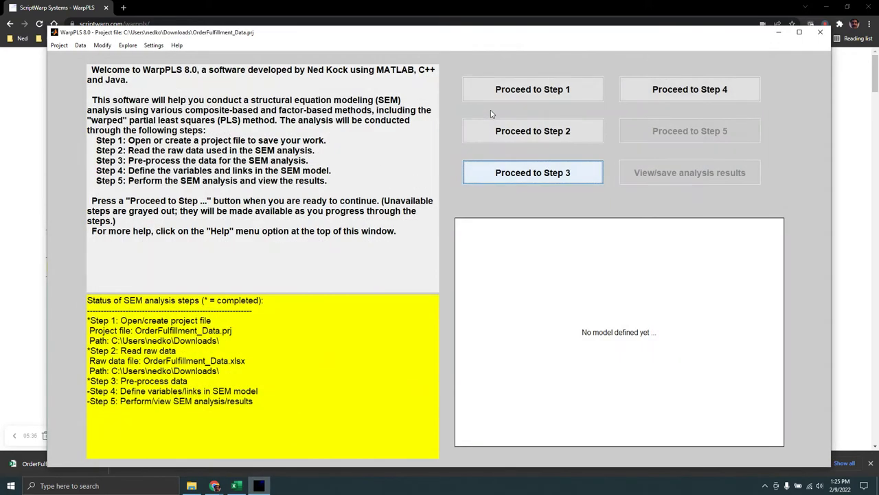
- Open the model canvas and add latent variable Satsf with its Satsf indicator
left_click(669, 97)
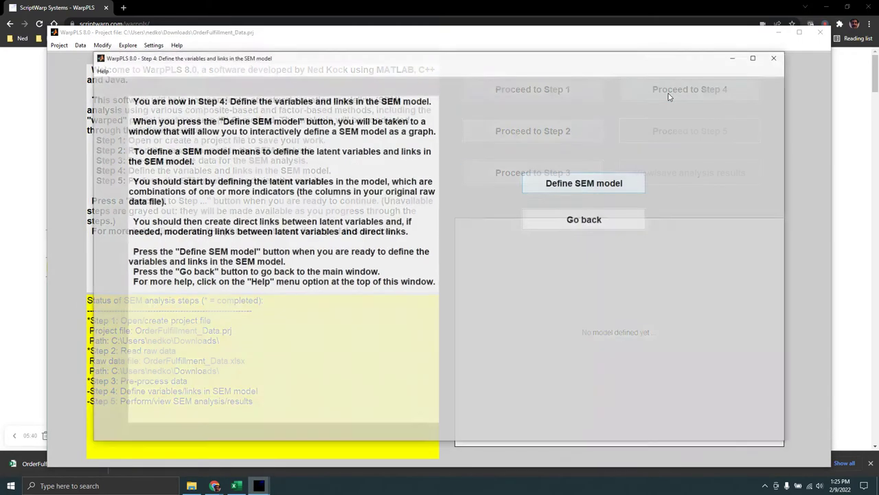
left_click(575, 187)
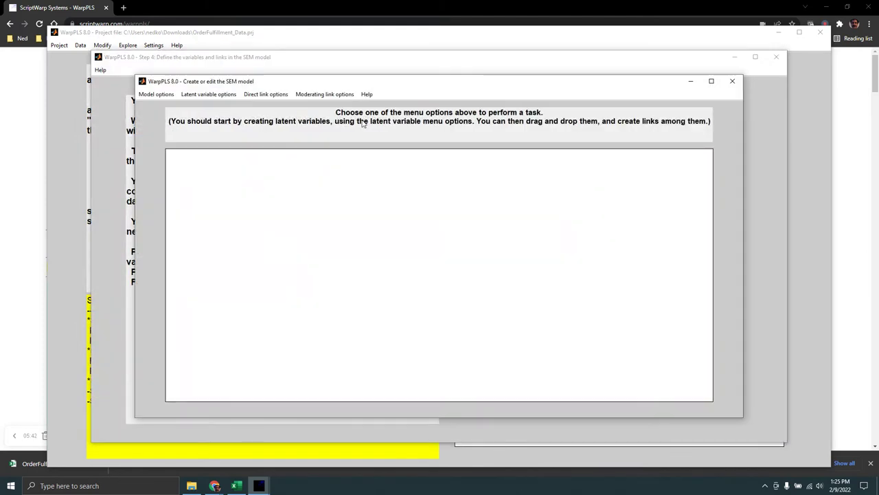
left_click(209, 96)
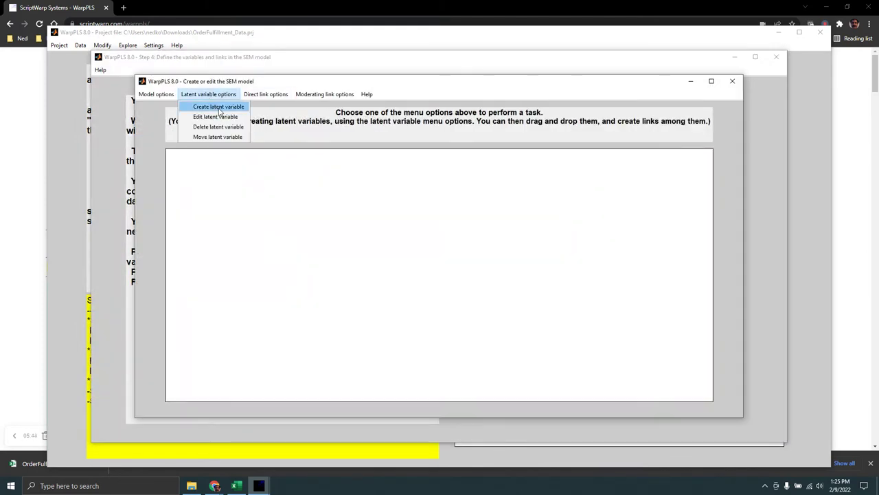
left_click(218, 108)
left_click(498, 245)
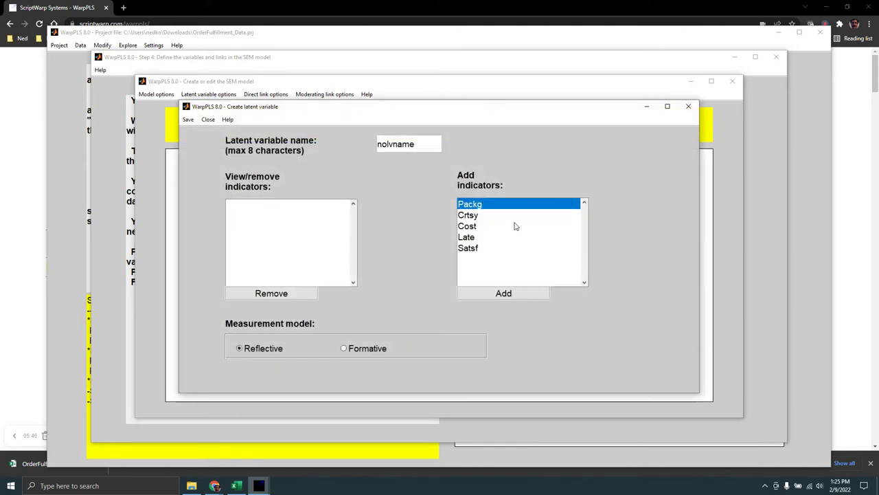
left_click_drag(423, 144, 370, 145)
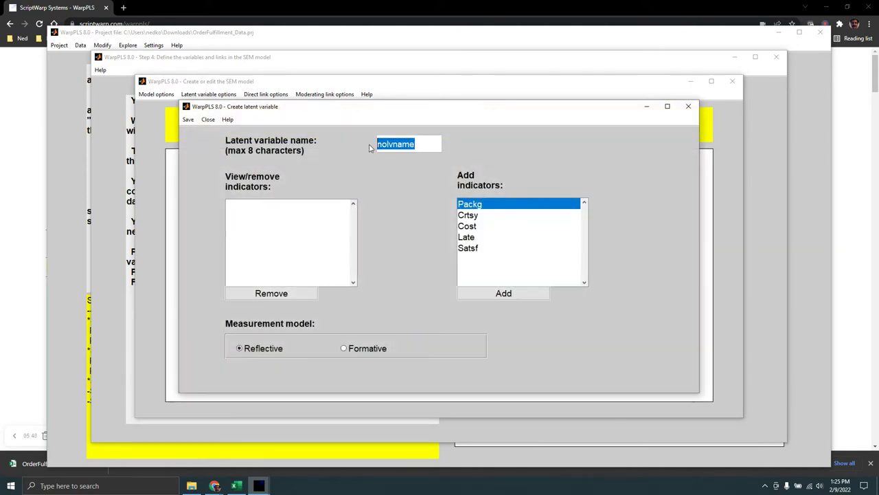
type("Satsf")
left_click(476, 247)
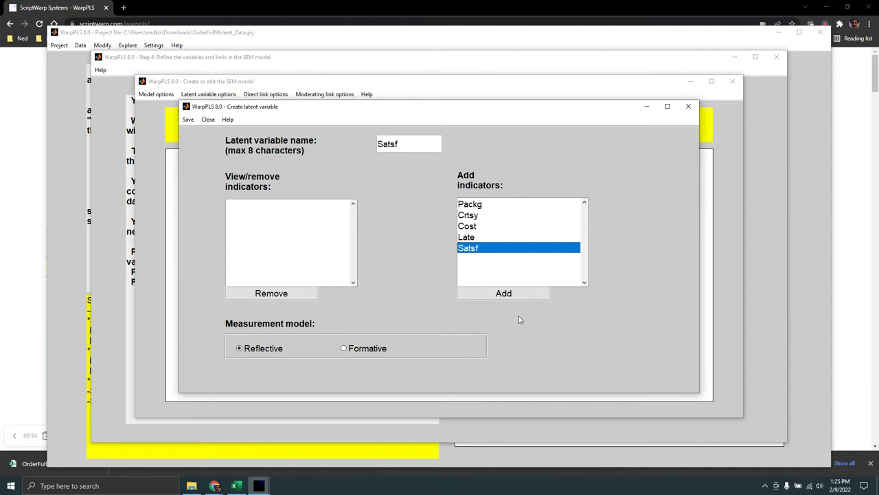
left_click(503, 297)
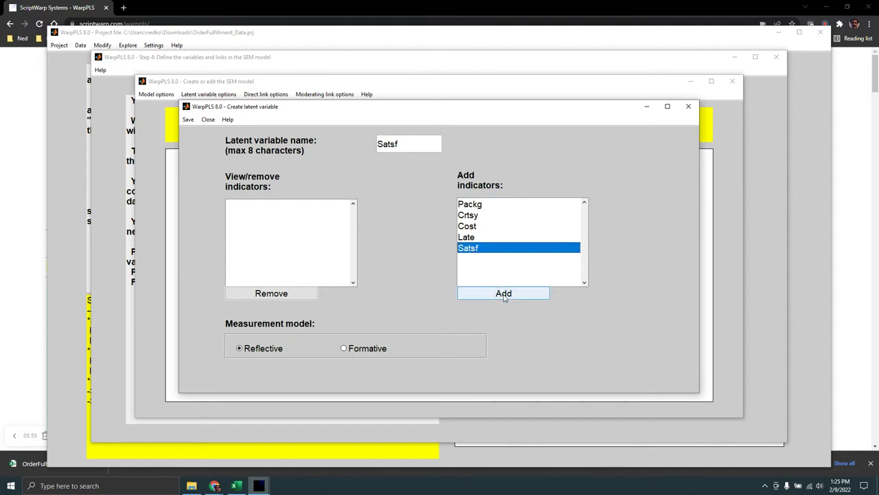
left_click(184, 121)
left_click(198, 134)
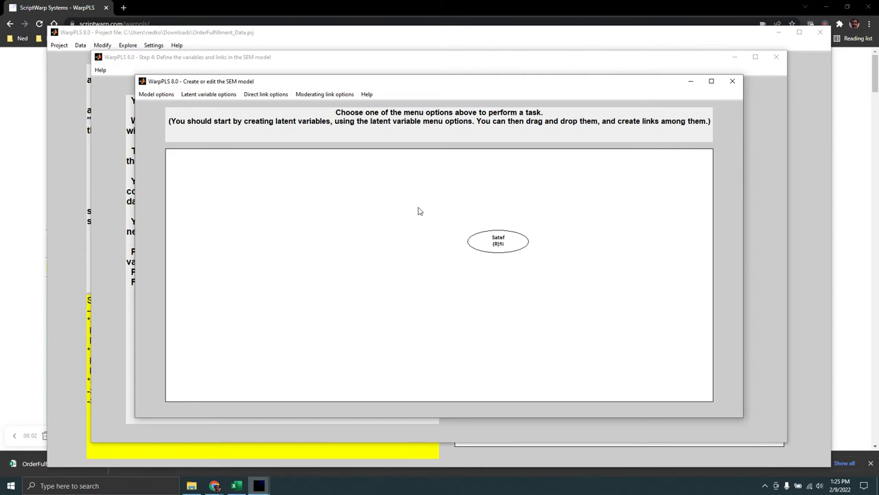
- Add latent variable Packg measured by the Packg indicator and save it
left_click(206, 94)
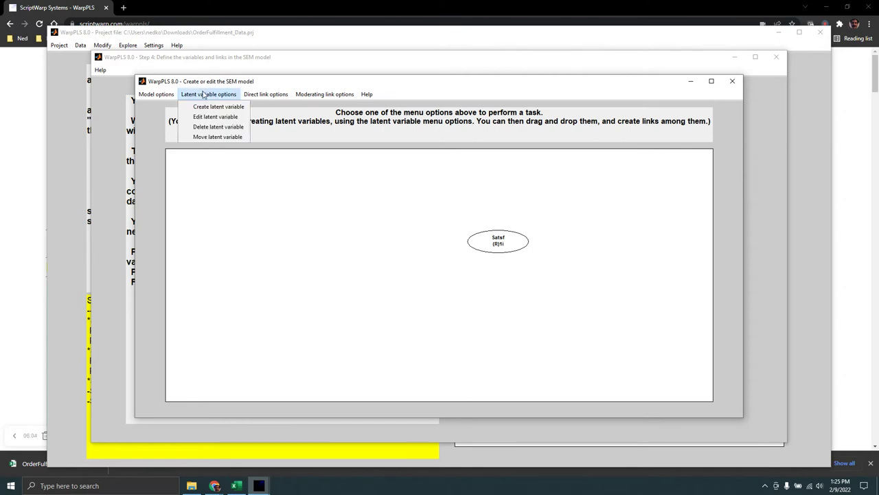
left_click(210, 108)
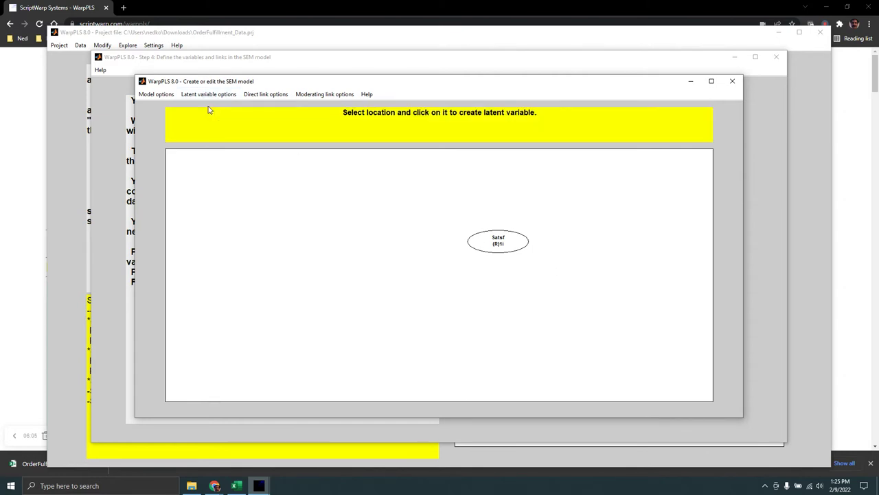
left_click(386, 214)
left_click_drag(425, 144, 368, 144)
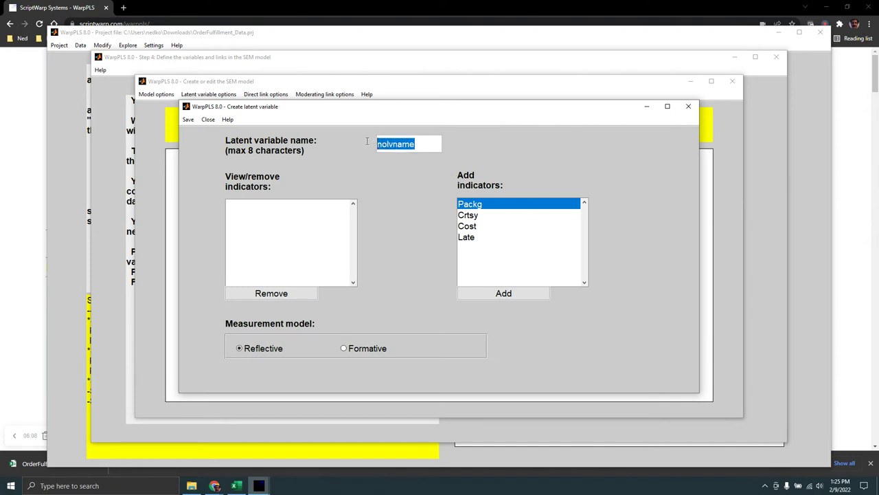
type("Packg")
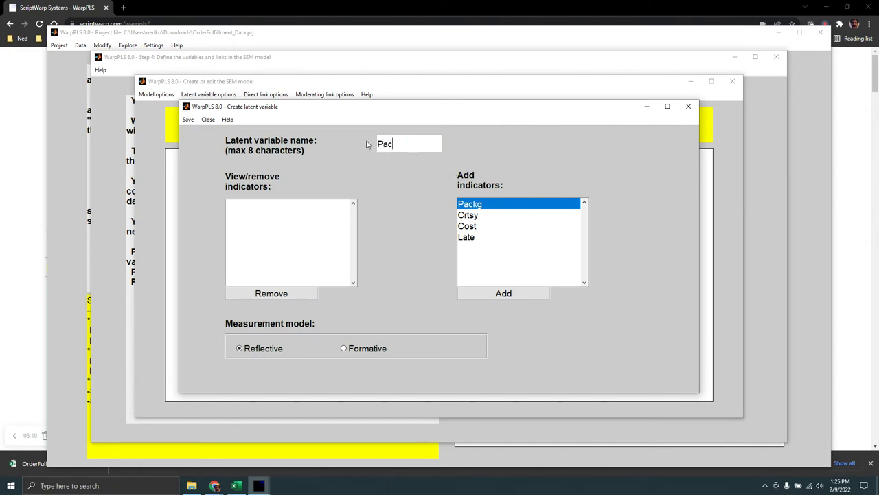
left_click(503, 293)
left_click(188, 119)
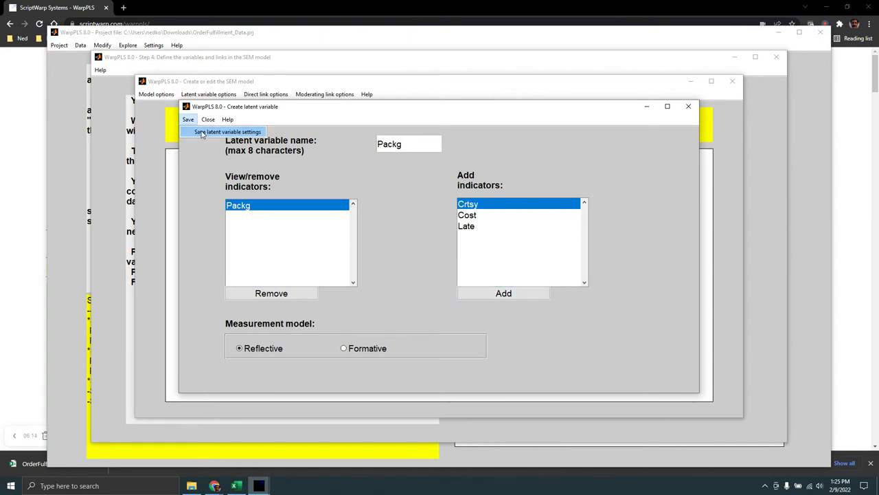
left_click(203, 132)
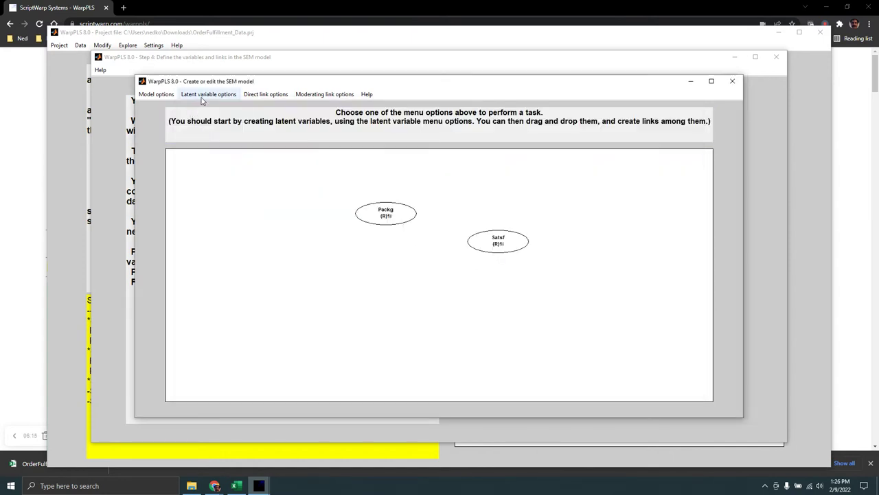
left_click(206, 95)
- Add latent variable Crtsy below Packg with the Crtsy indicator and save it
left_click(207, 107)
left_click(379, 305)
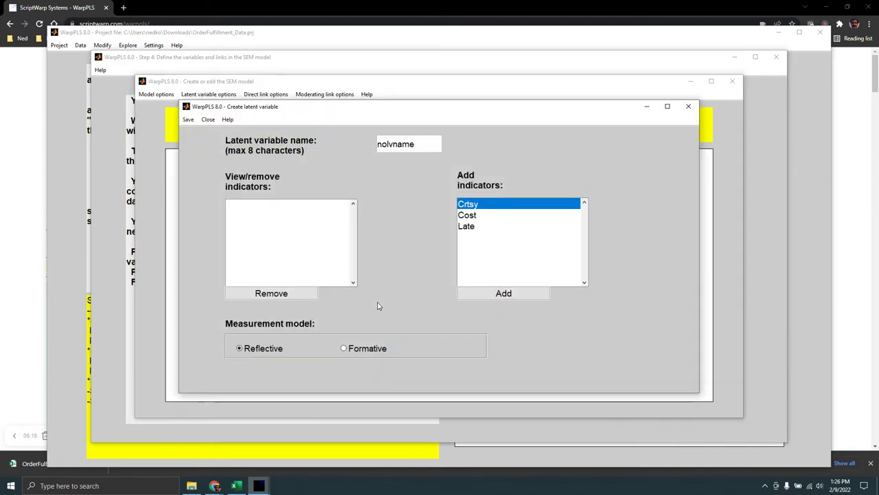
double_click(378, 144)
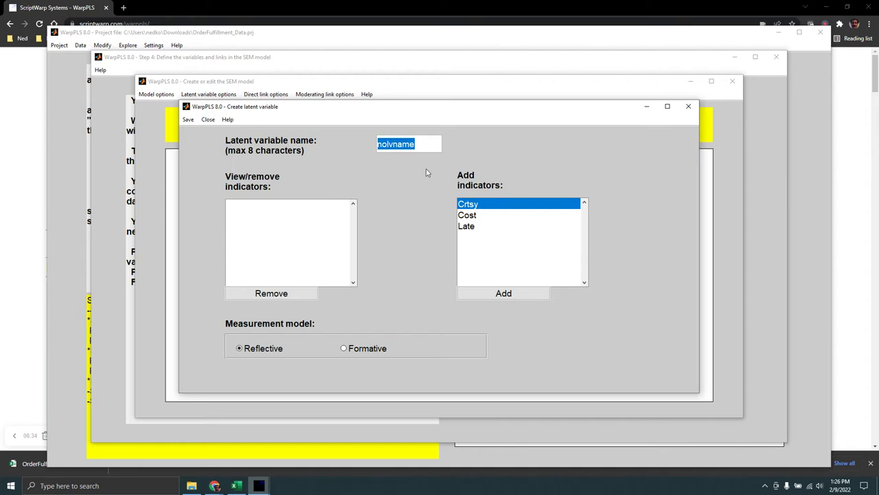
type("Crtsy")
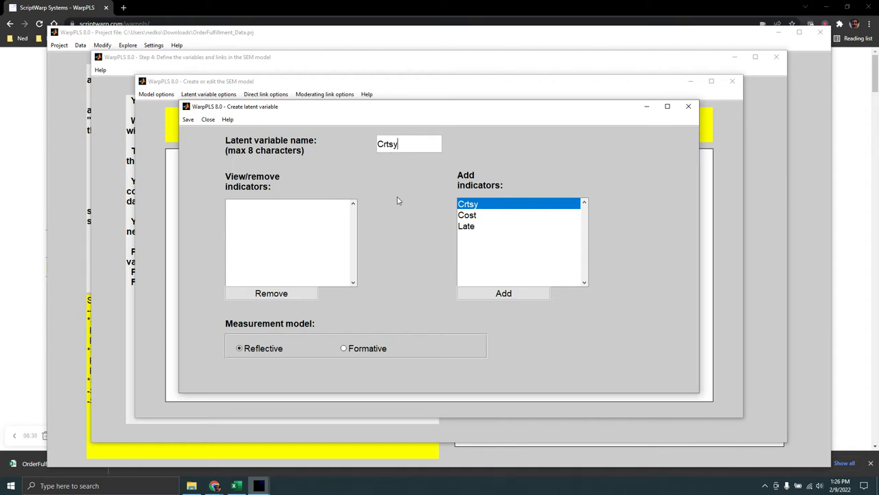
left_click(504, 294)
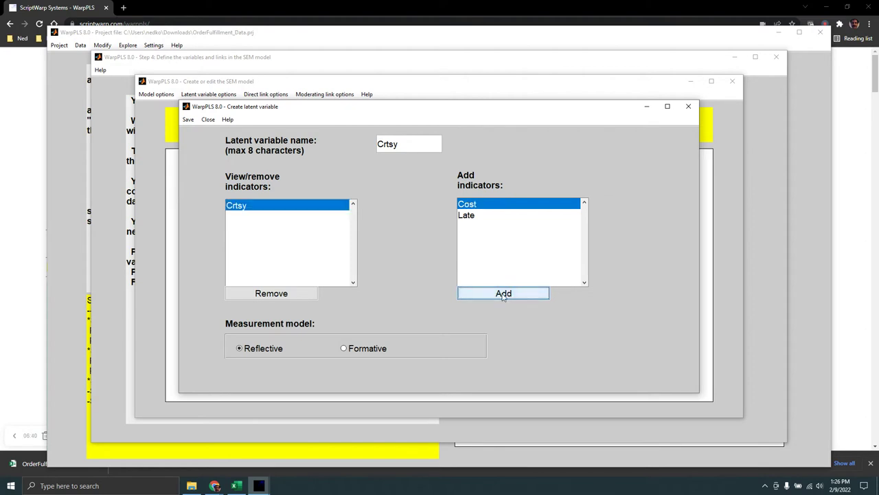
left_click(188, 122)
left_click(199, 130)
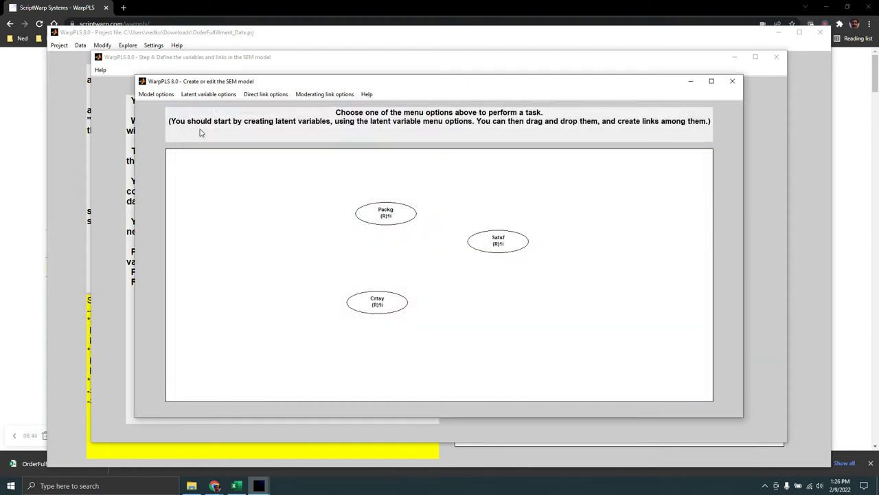
- Add latent variable Cost left of Packg with the Cost indicator and save it
left_click(209, 94)
left_click(219, 108)
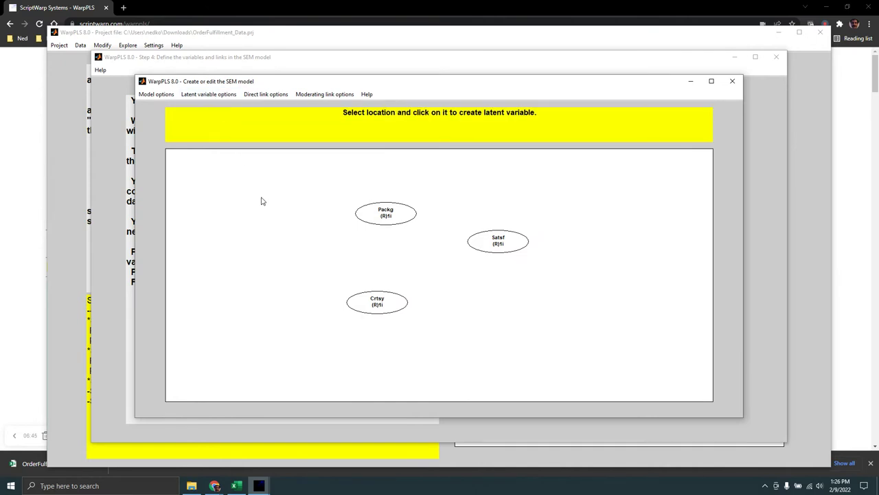
left_click(292, 240)
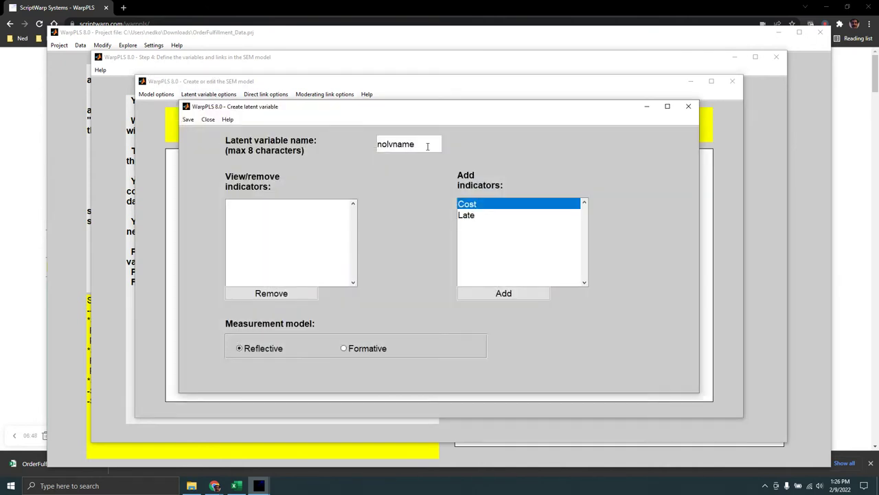
left_click_drag(428, 146, 374, 146)
type("Cost")
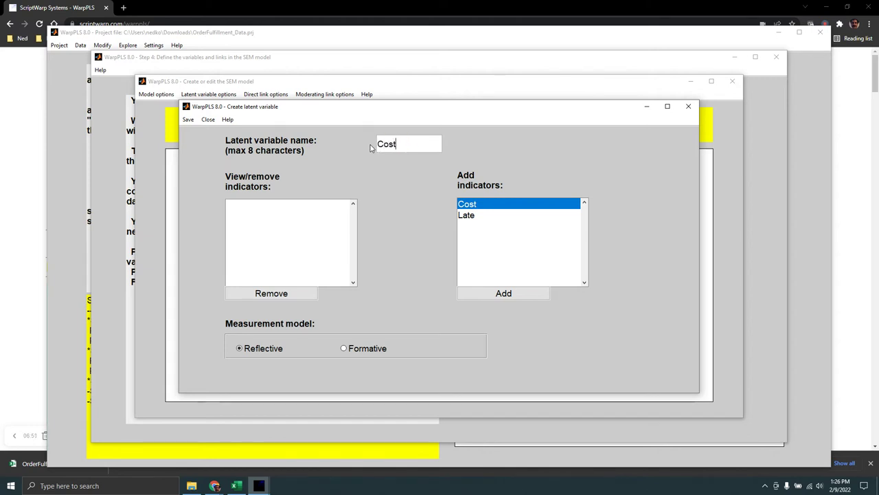
left_click(494, 295)
left_click(188, 119)
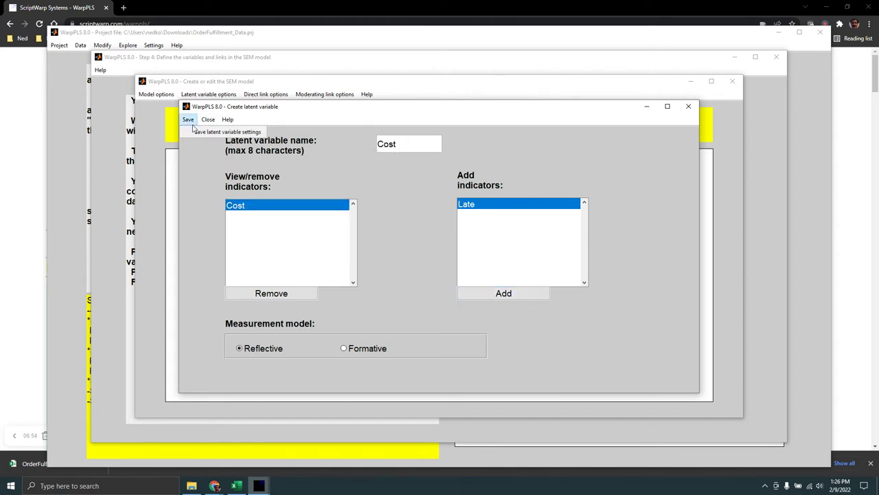
left_click(196, 132)
- Add latent variable Late under Cost with the Late indicator and save it
left_click(227, 95)
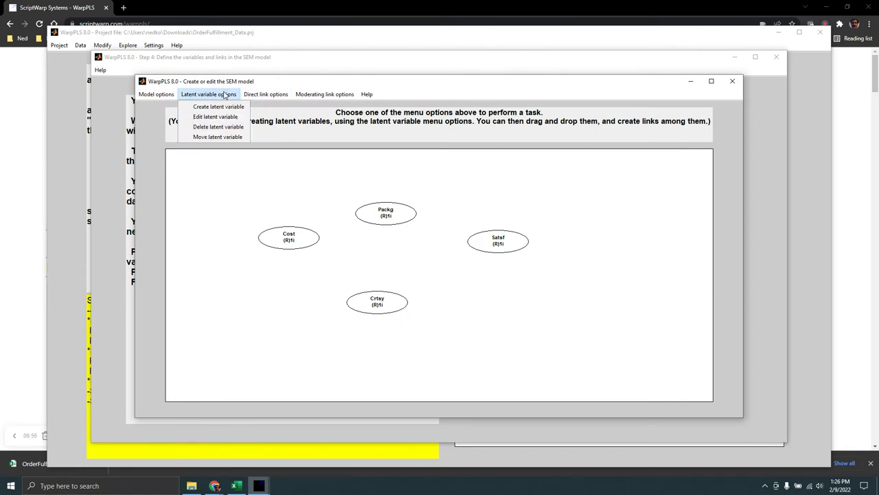
left_click(227, 107)
left_click(227, 108)
left_click(227, 95)
left_click(224, 107)
left_click(224, 108)
left_click(213, 94)
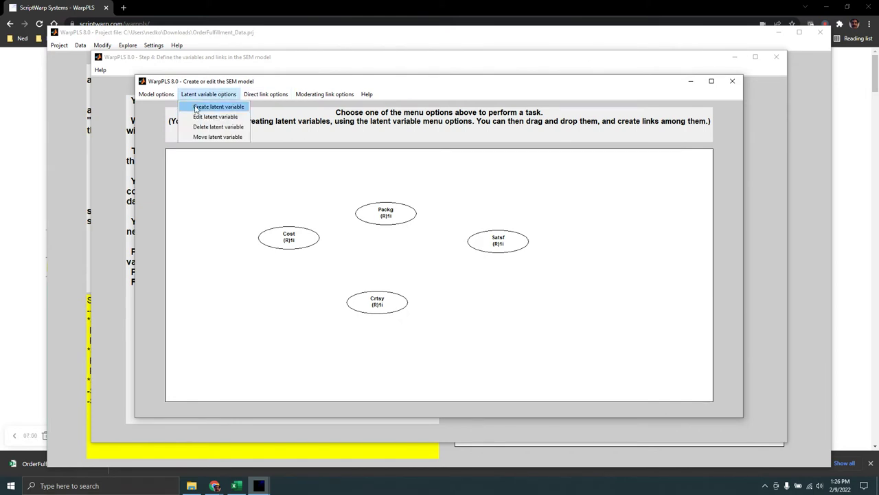
left_click(219, 107)
left_click(304, 279)
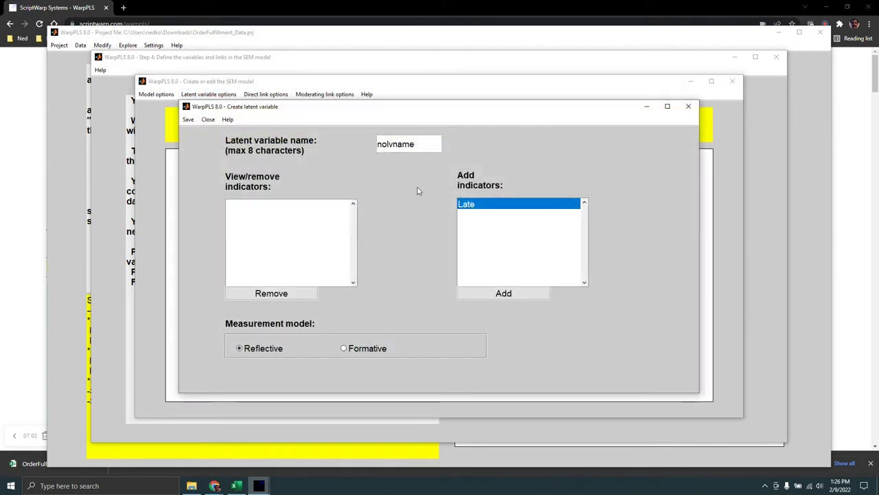
left_click_drag(422, 145, 373, 150)
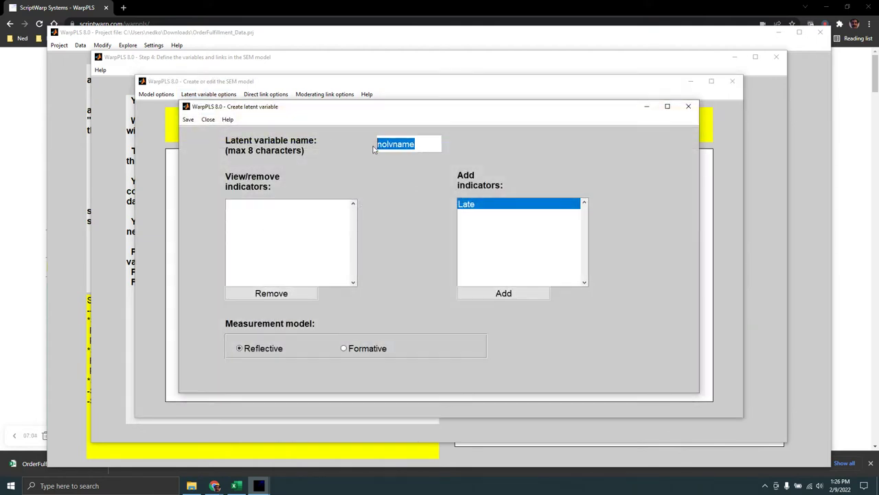
type("Late")
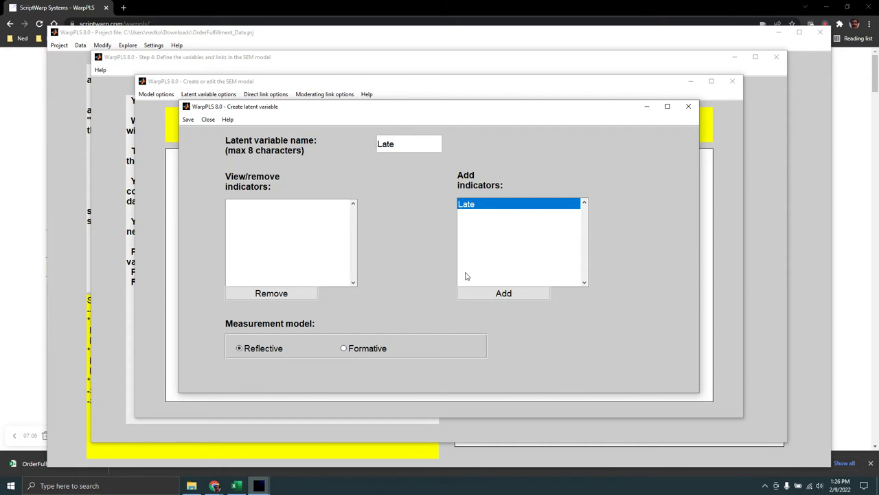
left_click(508, 293)
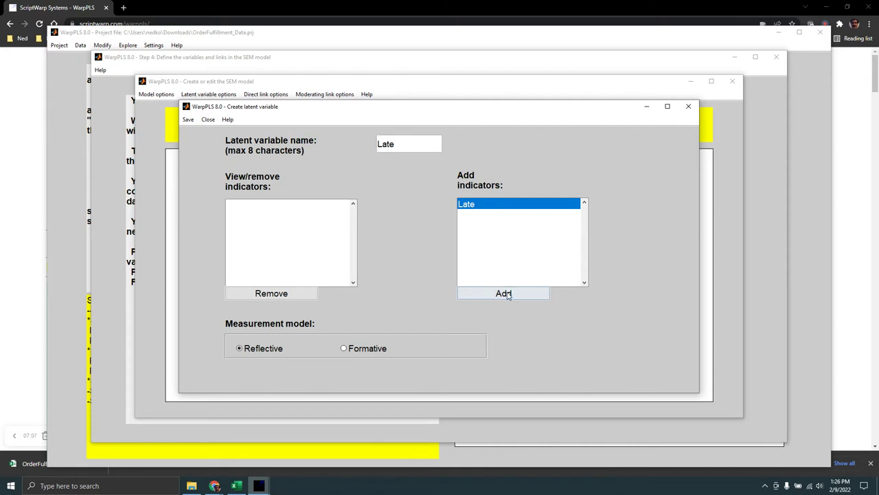
left_click(187, 120)
left_click(194, 133)
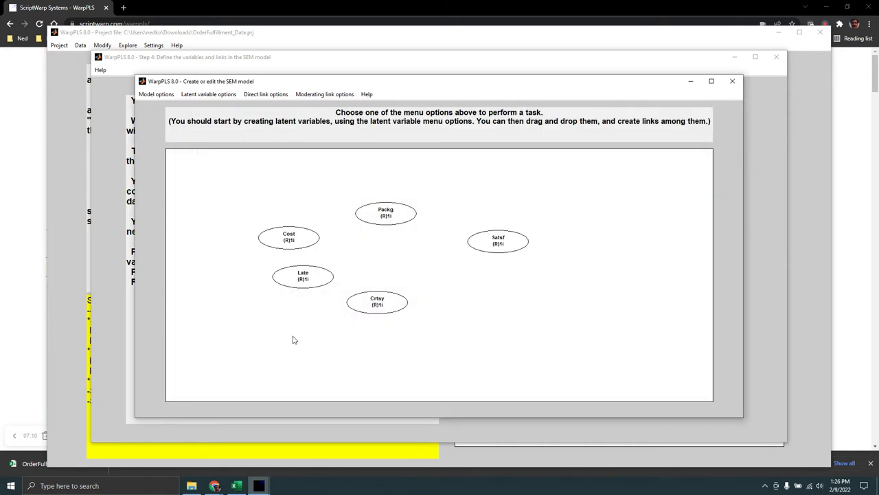
- Move Crtsy above Packg, line Cost and Late beneath it, and raise Satsf slightly
left_click_drag(376, 310, 383, 183)
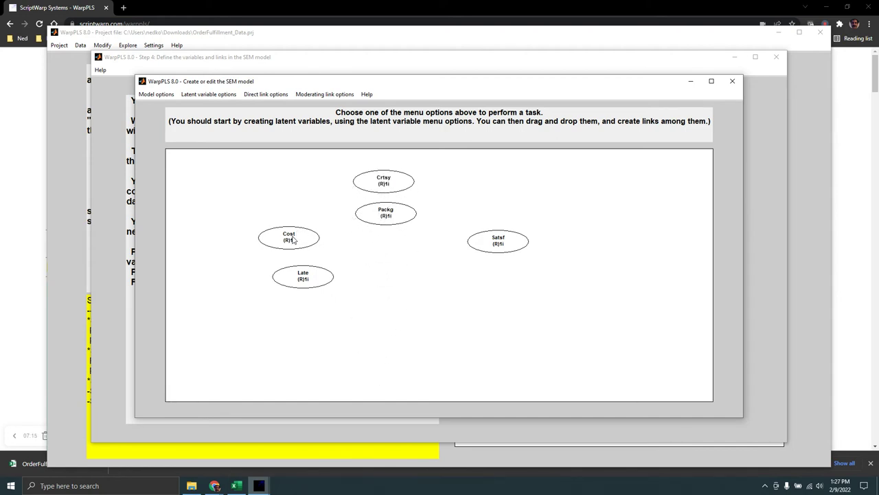
left_click_drag(290, 236, 384, 254)
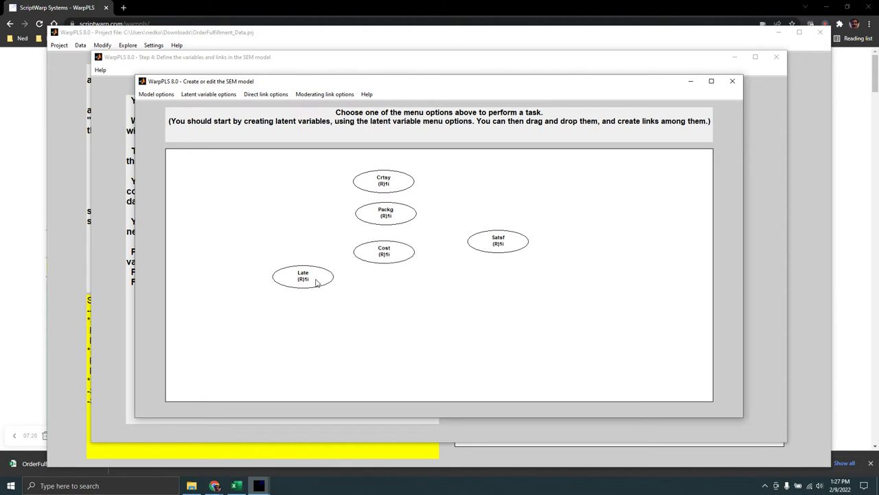
left_click_drag(306, 282, 386, 296)
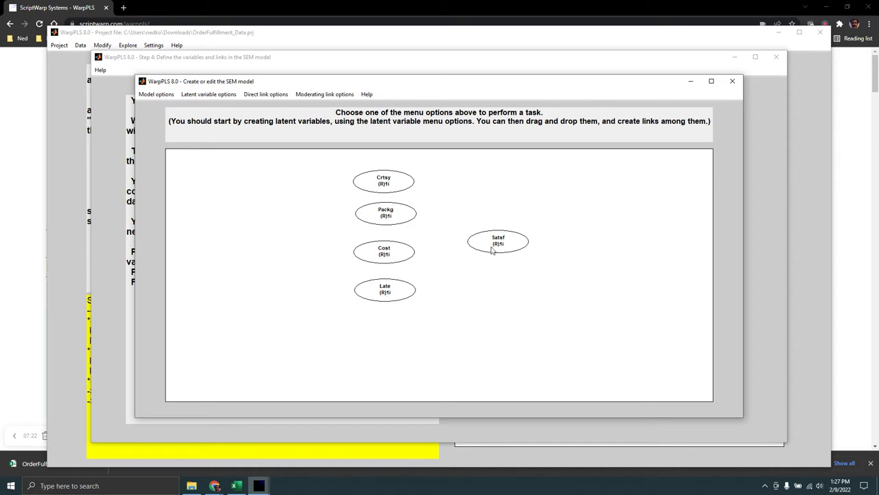
left_click_drag(497, 244, 518, 230)
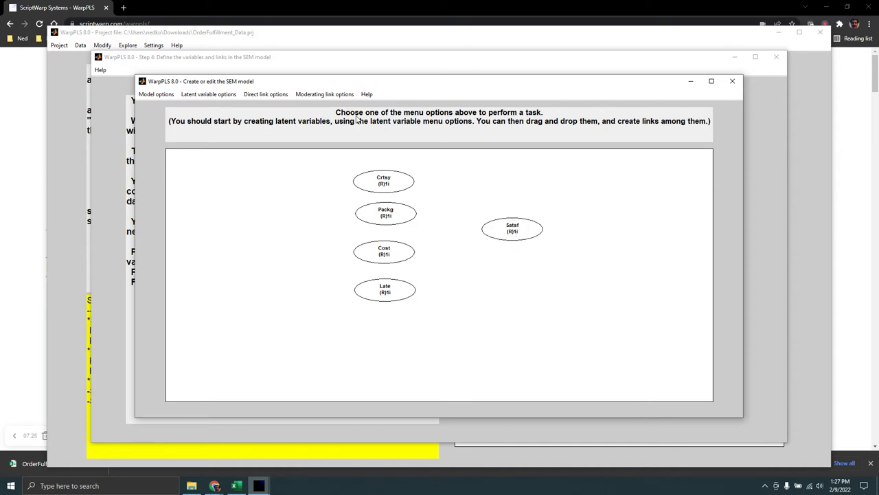
- Create direct links from Crtsy and Packg to Satsf
left_click(266, 95)
left_click(278, 107)
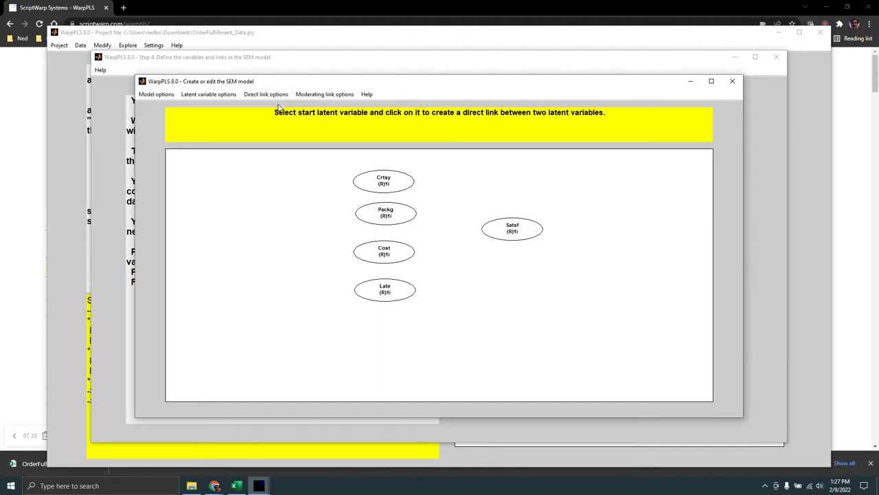
left_click(389, 174)
left_click(512, 233)
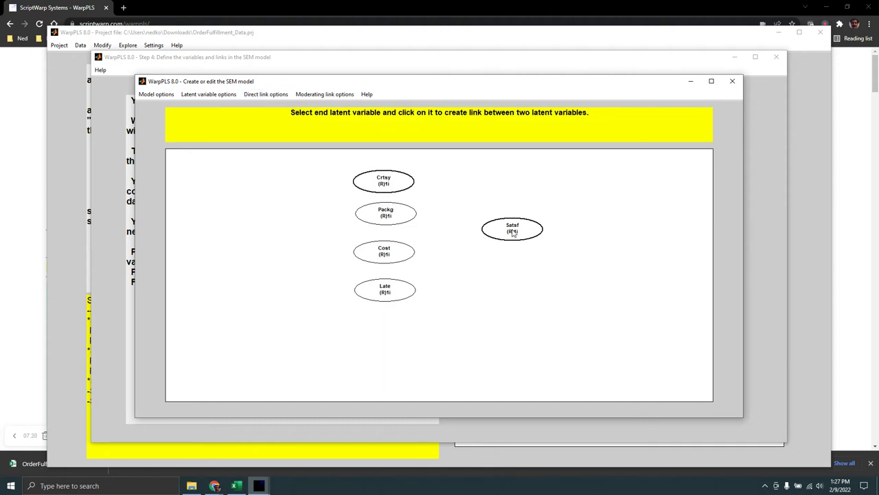
left_click(270, 96)
left_click(276, 106)
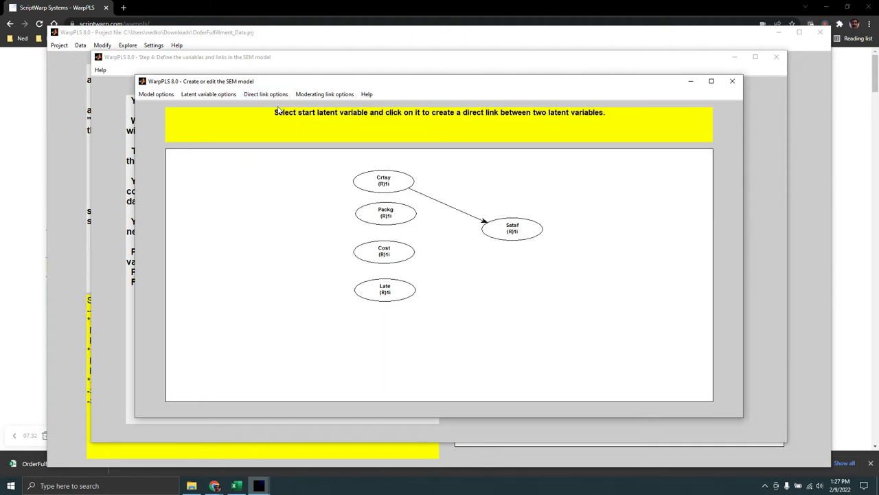
left_click(270, 94)
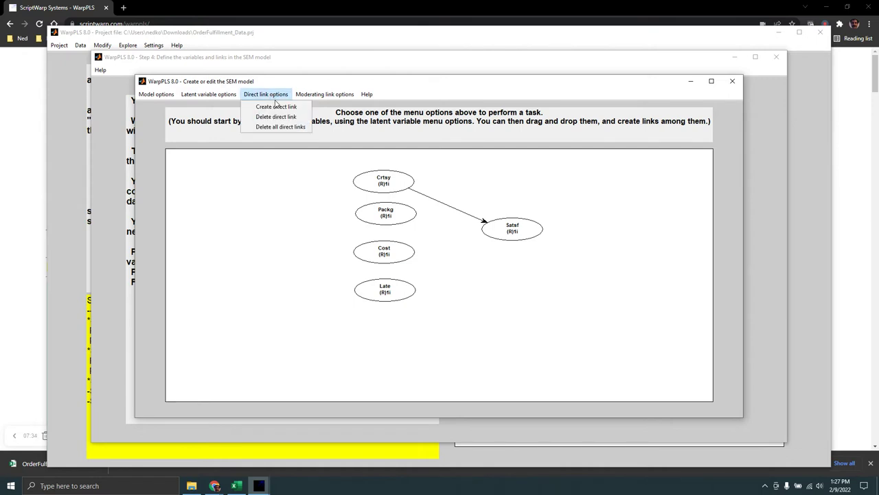
left_click(277, 107)
left_click(270, 95)
left_click(276, 106)
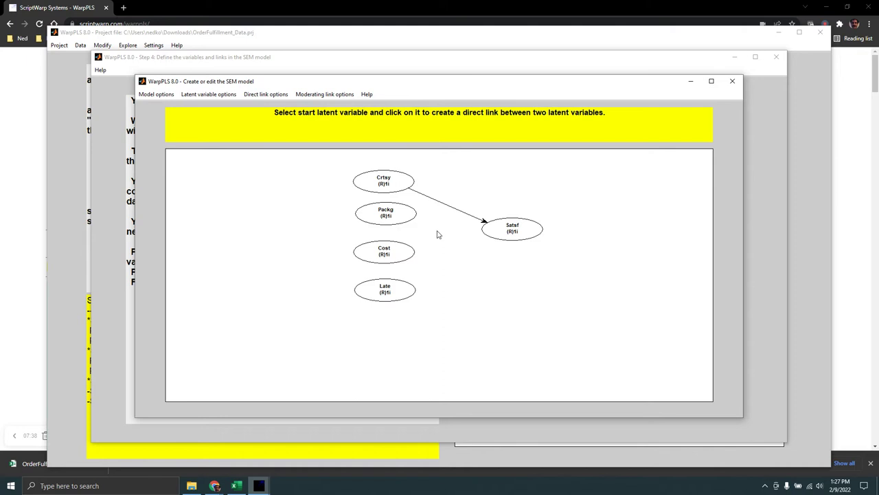
left_click(404, 219)
left_click(505, 229)
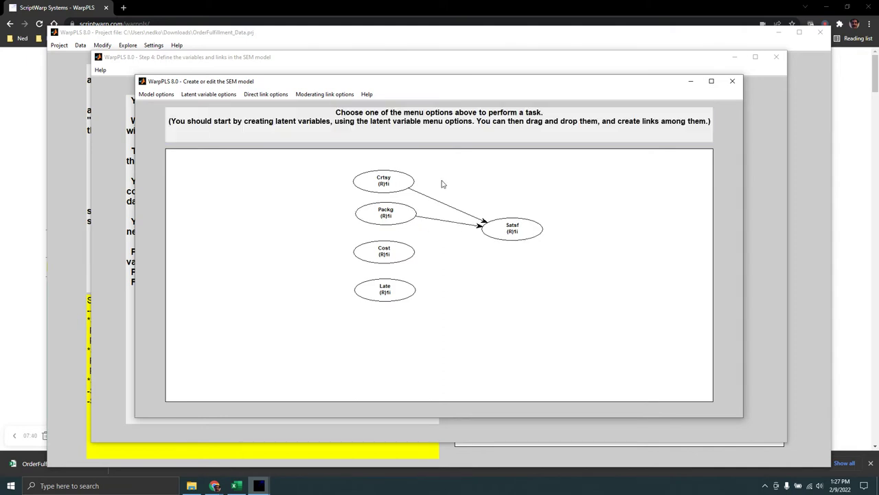
- Link Cost and Late to Satsf, then center the model graph
left_click(263, 95)
left_click(270, 108)
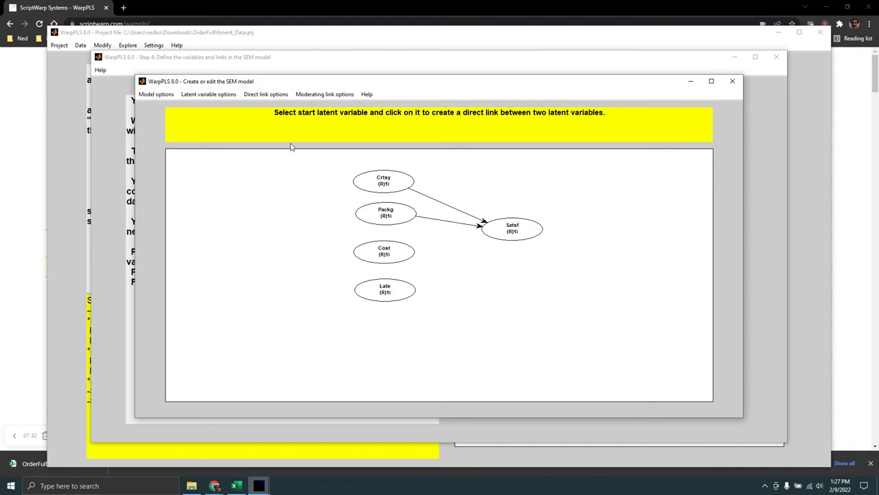
left_click(388, 252)
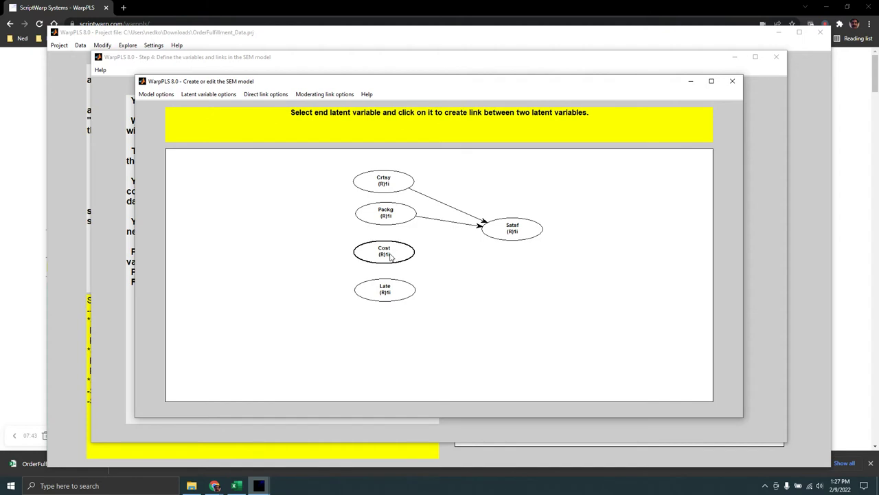
left_click(523, 232)
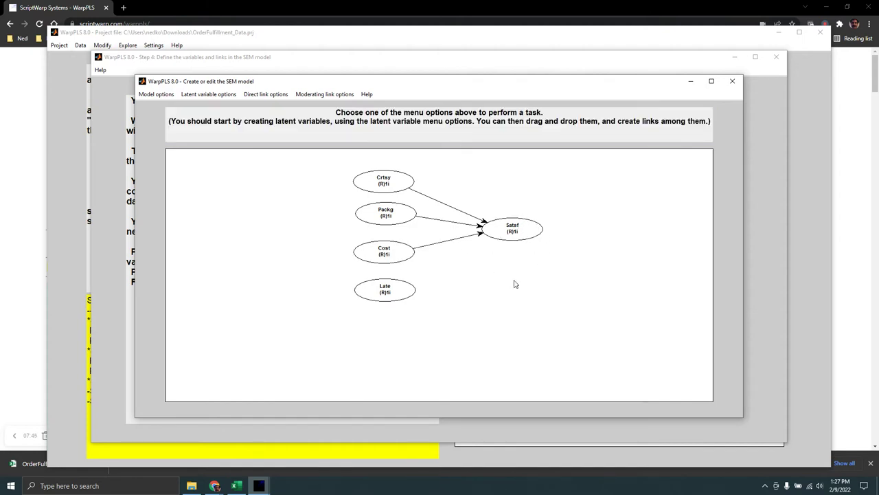
left_click(265, 94)
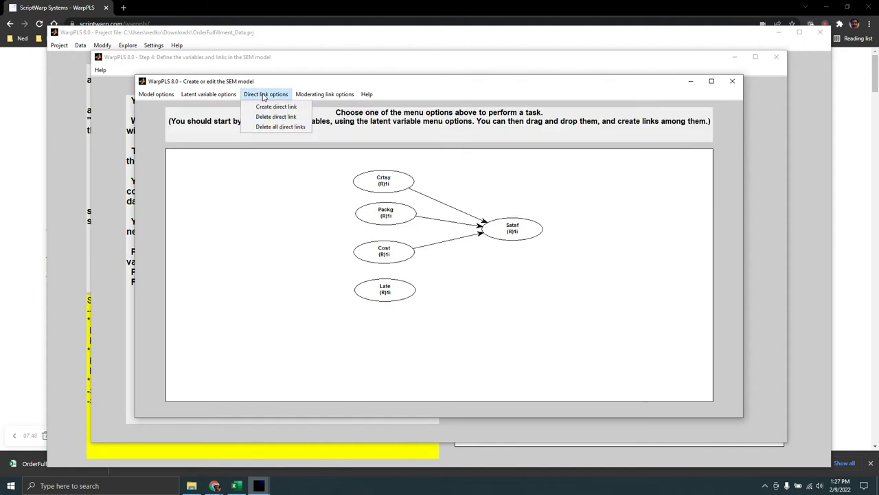
left_click(273, 109)
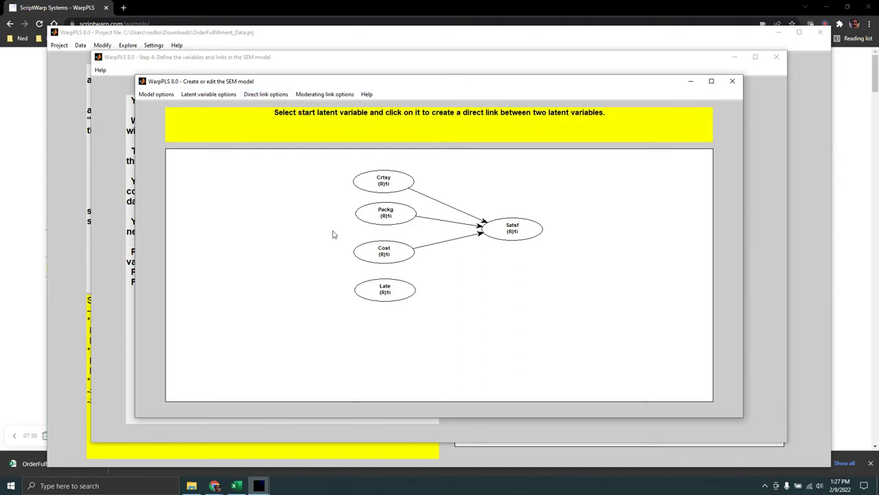
left_click(392, 294)
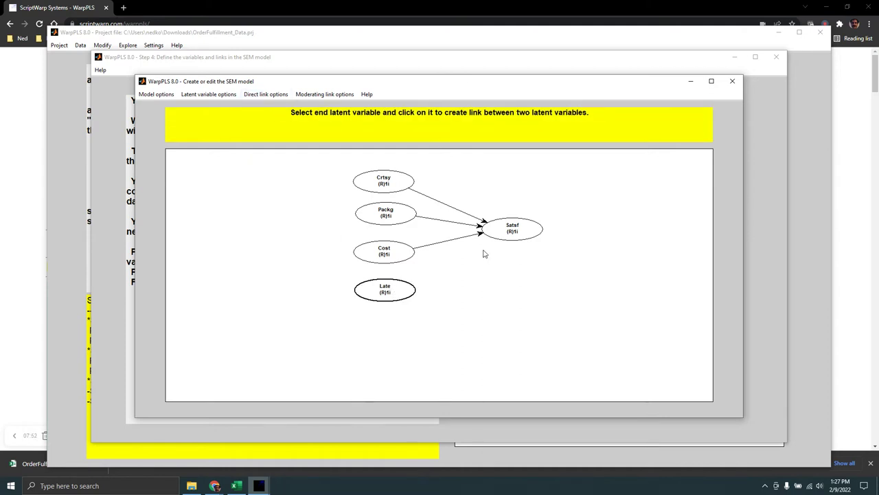
left_click(496, 231)
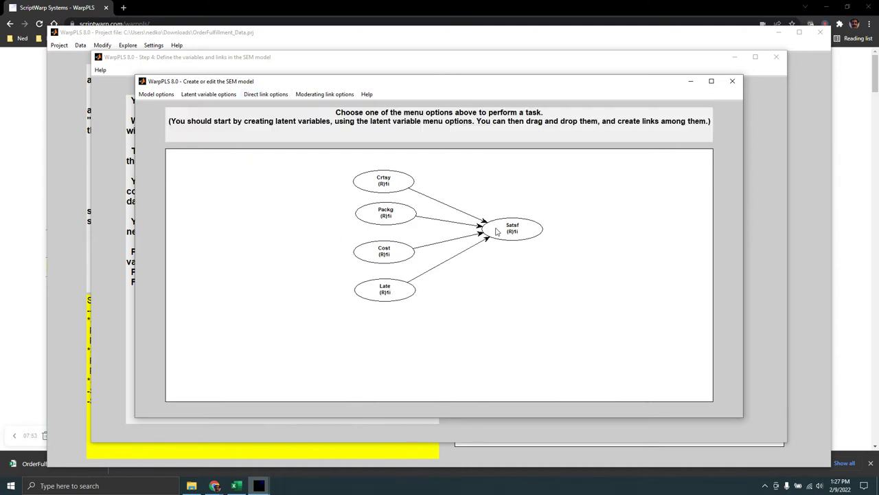
left_click(165, 96)
left_click(168, 117)
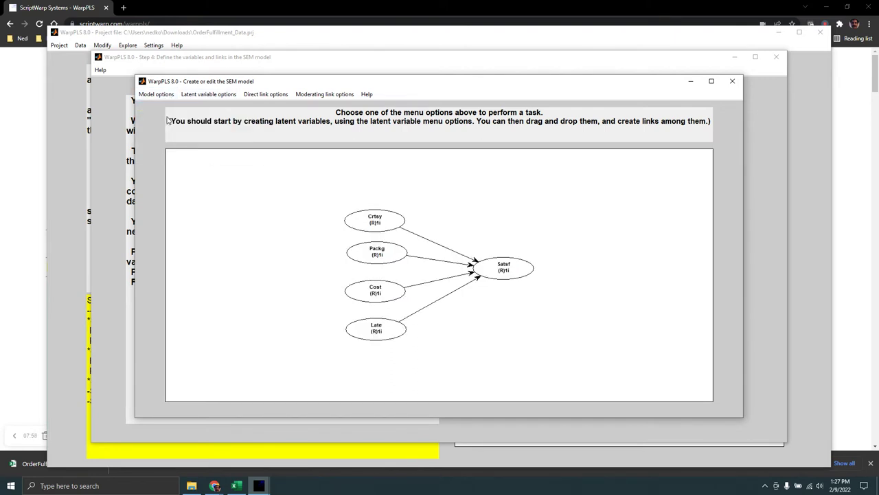
- Show indicator labels beside each latent variable, then save the model and close the editor
left_click(157, 95)
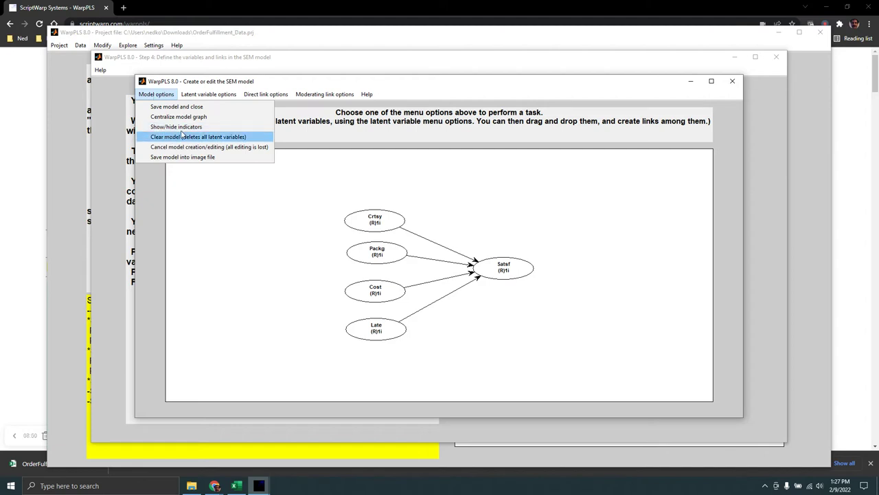
left_click(182, 128)
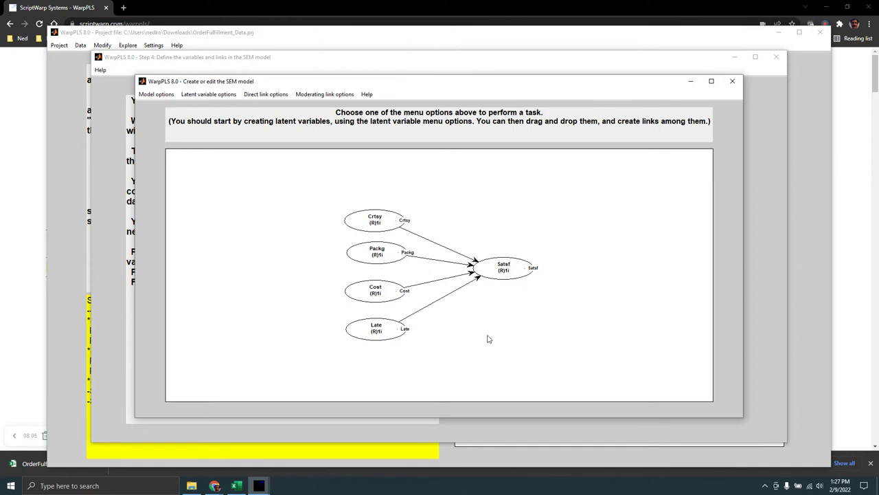
left_click(156, 96)
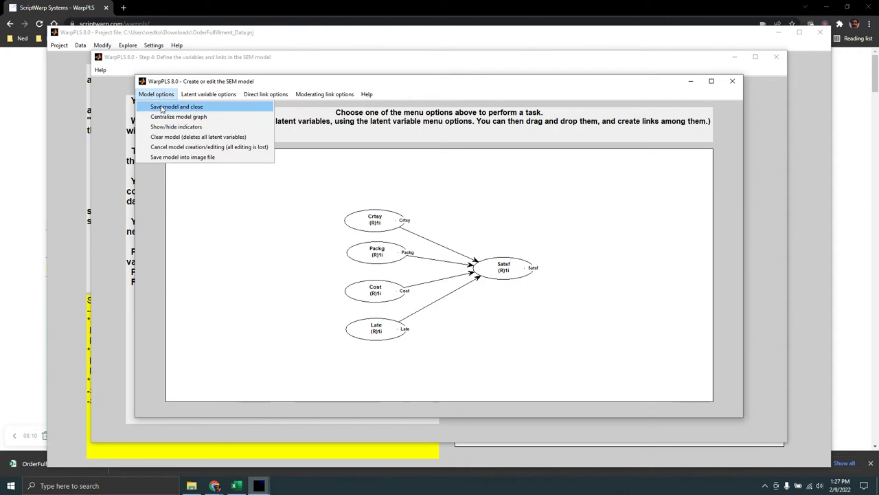
left_click(162, 108)
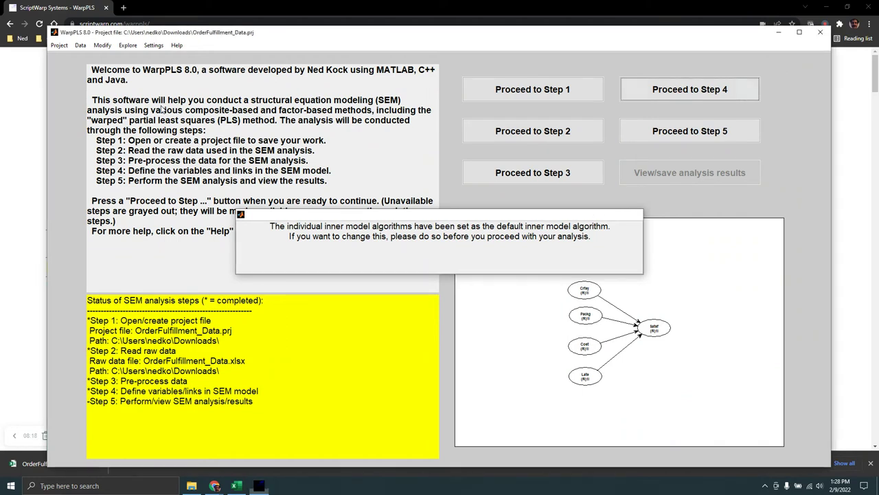
- In the general settings, set the default inner model algorithm to Linear
left_click(161, 46)
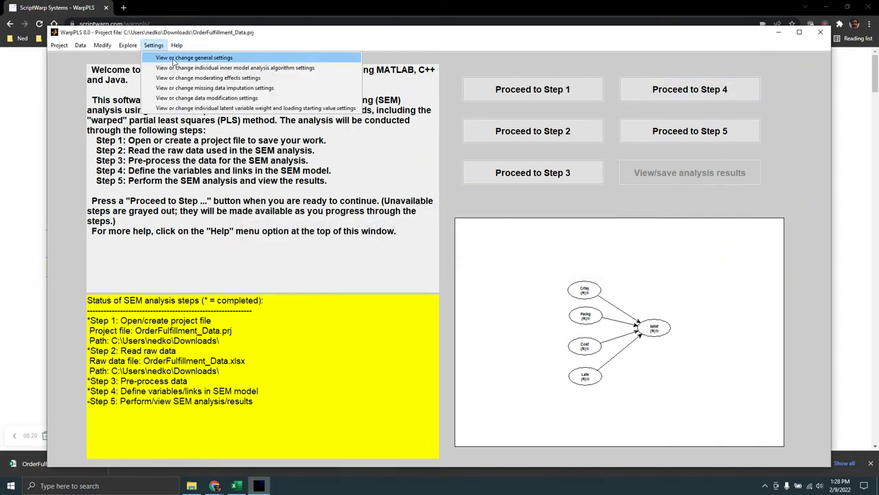
left_click(194, 58)
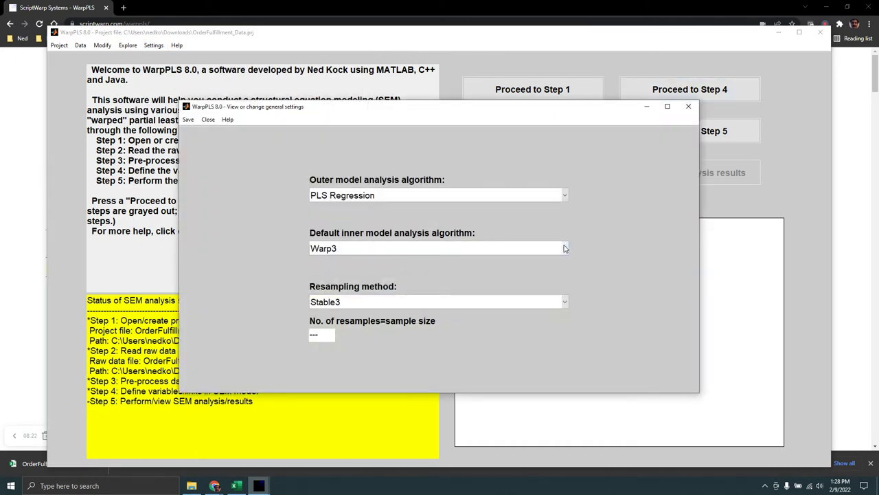
left_click(565, 249)
left_click(437, 263)
left_click_drag(699, 261, 520, 261)
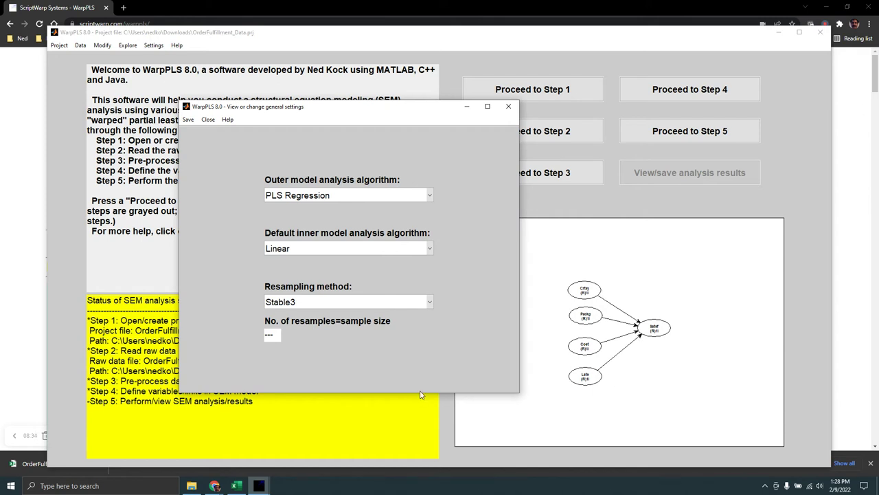
- Choose Robust Path Analysis as the outer model algorithm and save the settings
left_click(430, 195)
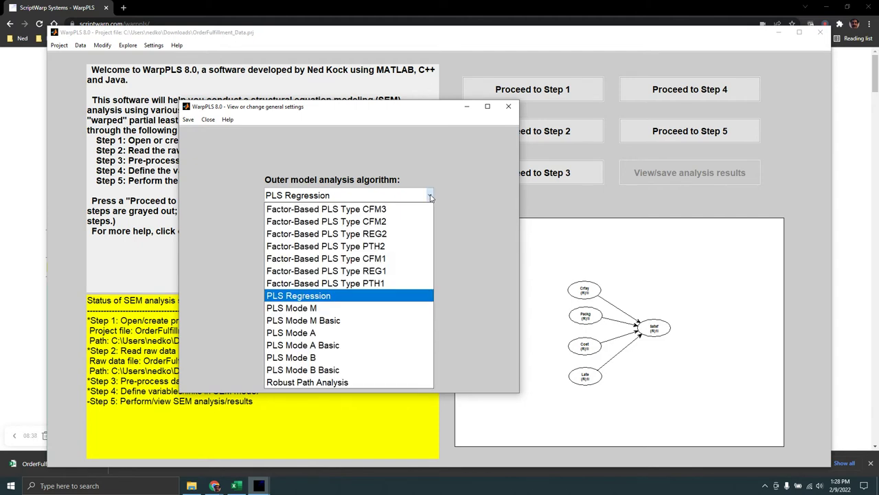
left_click(362, 383)
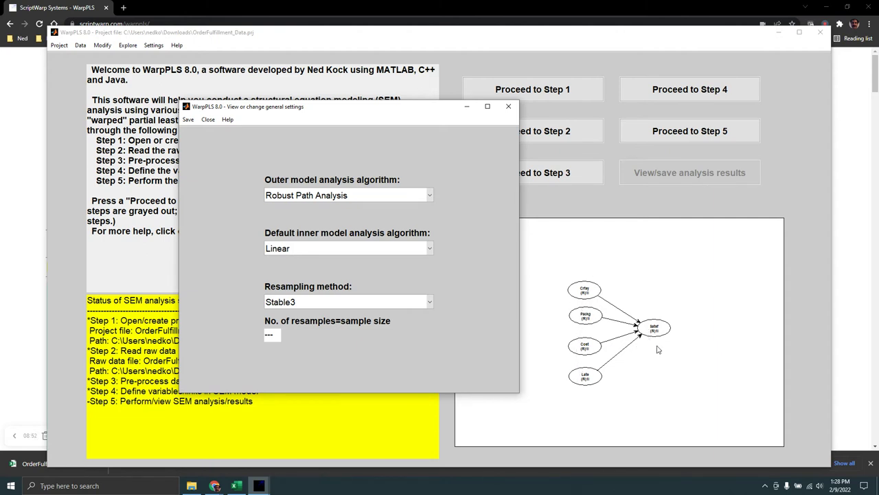
left_click(188, 121)
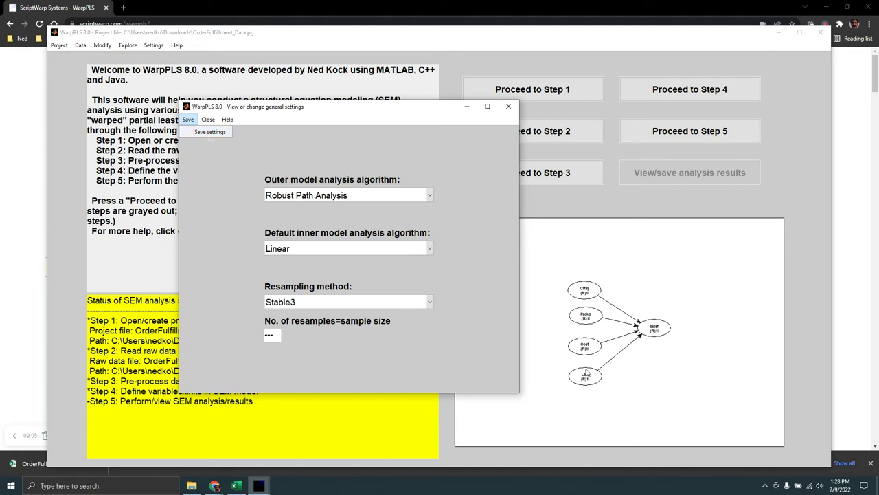
left_click(210, 132)
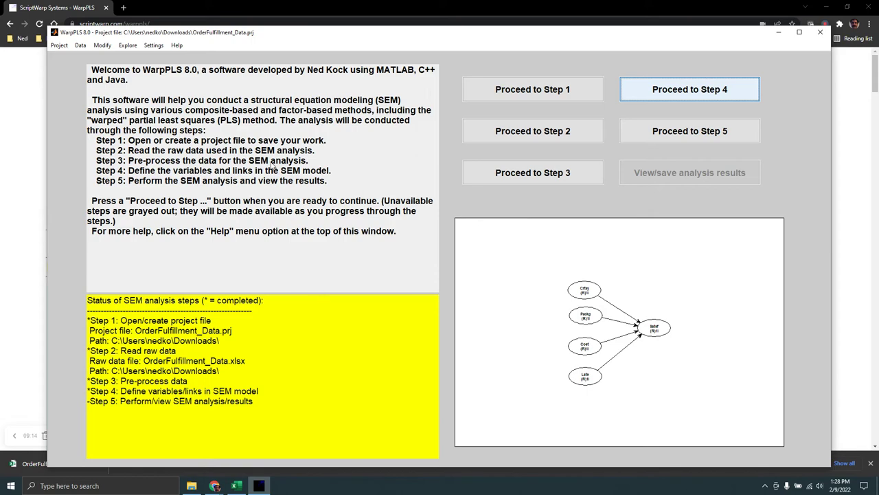
- Run the Step 5 SEM analysis, giving Crtsy β=0.54, Late -0.40 and Satsf R²=0.54
left_click(699, 136)
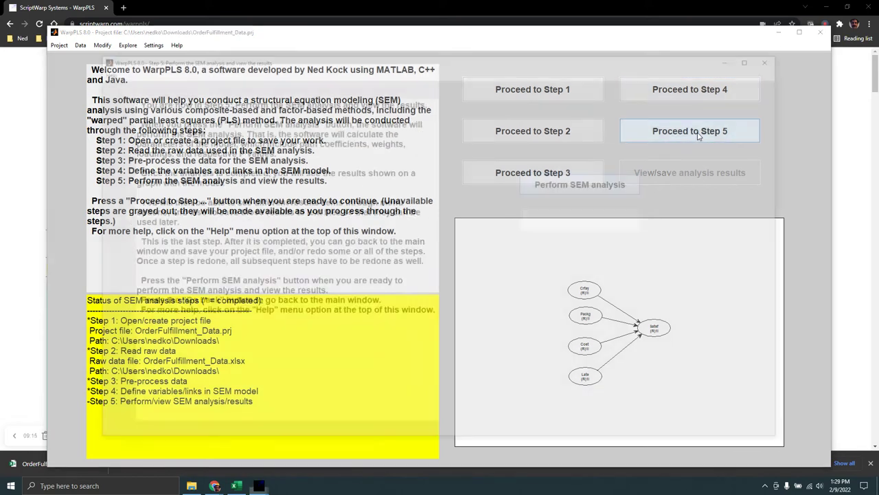
left_click(601, 181)
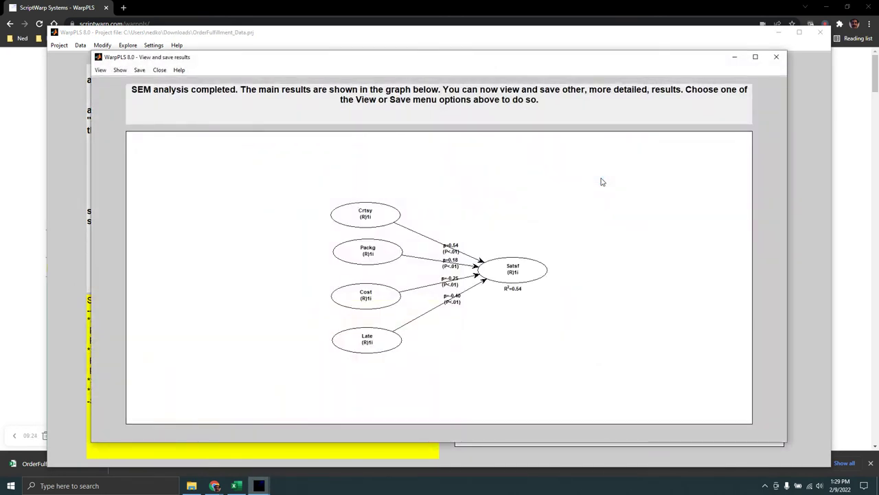
left_click(237, 487)
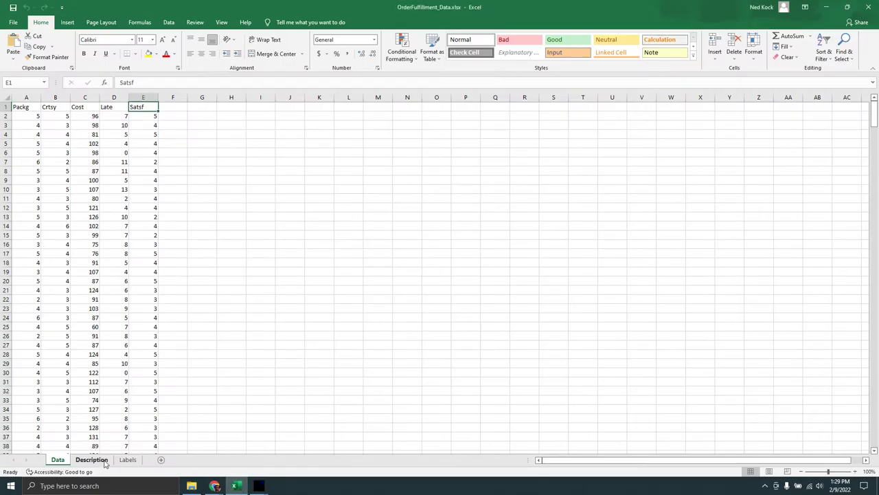
- Check variable definitions on the Excel Description sheet, then return to the WarpPLS results graph
left_click(91, 460)
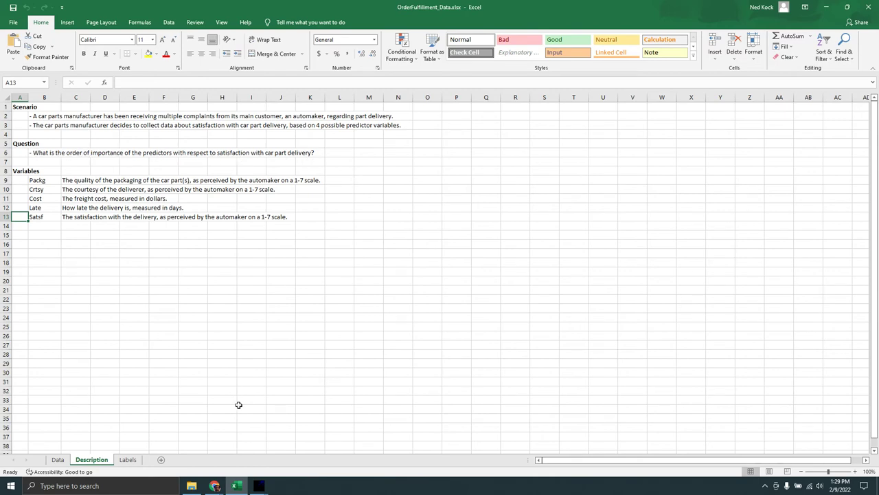
mouse_move(259, 487)
left_click(308, 450)
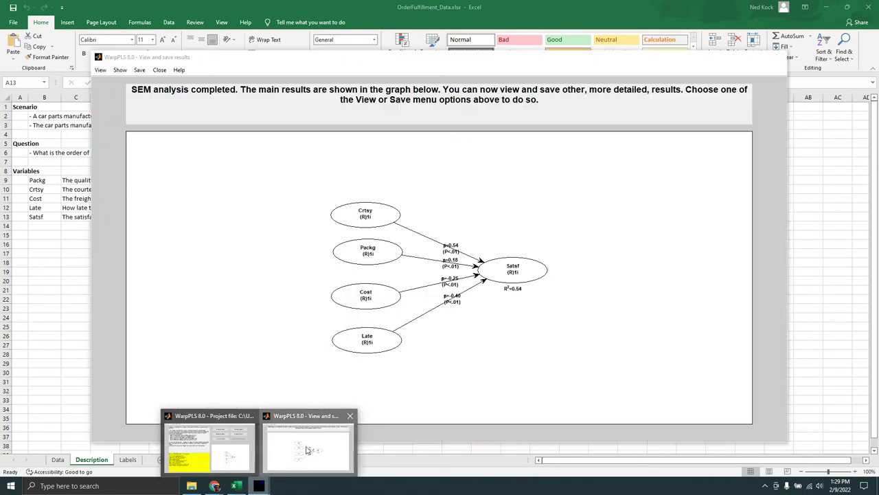